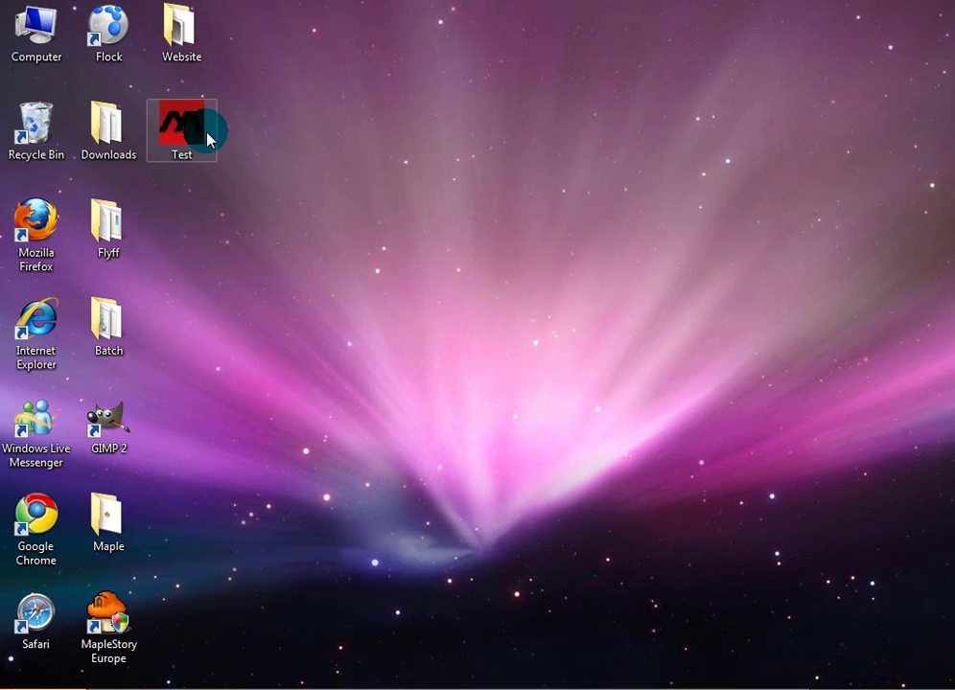
Start downloading the Windows ICO Format plugin (ICOFormat-1.93b1-win.zip) from telegraphics.com.au/sw.
left_click_drag(261, 93, 182, 154)
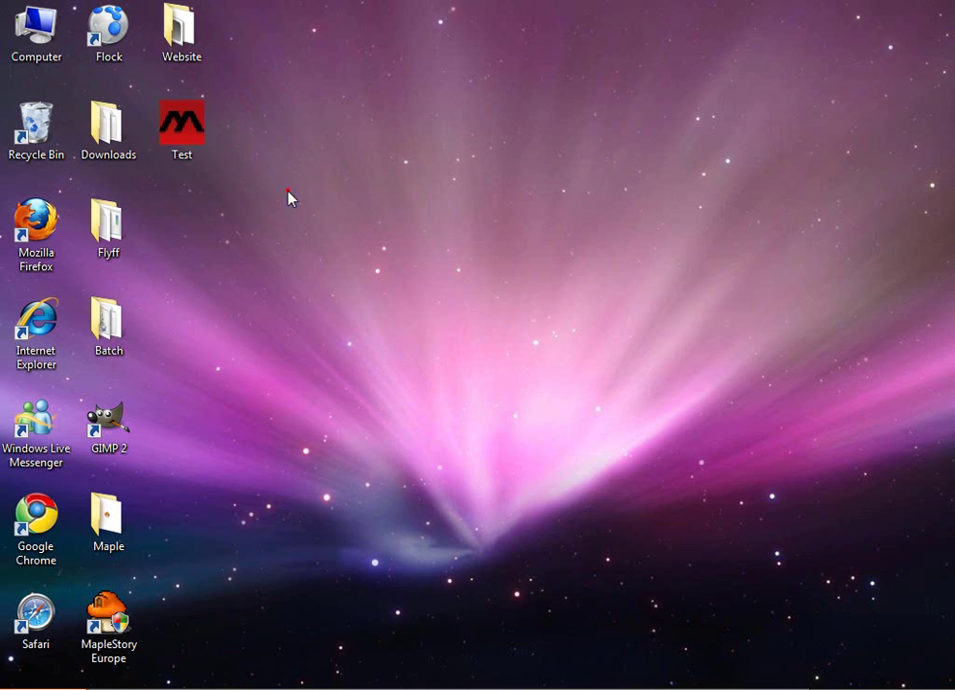
left_click(178, 43)
left_click(113, 311)
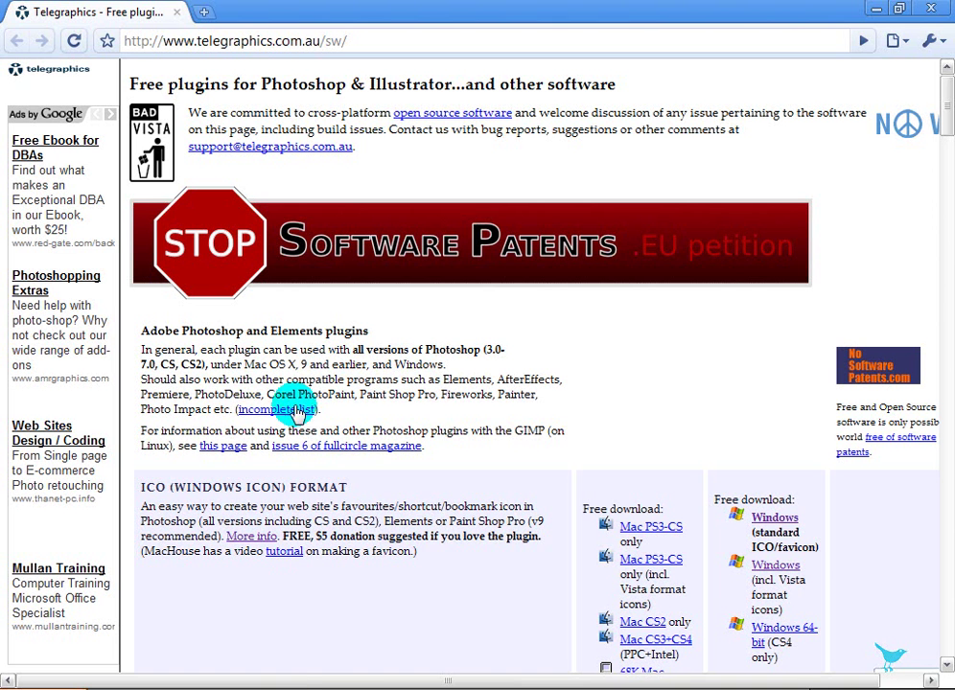
left_click_drag(345, 40, 127, 19)
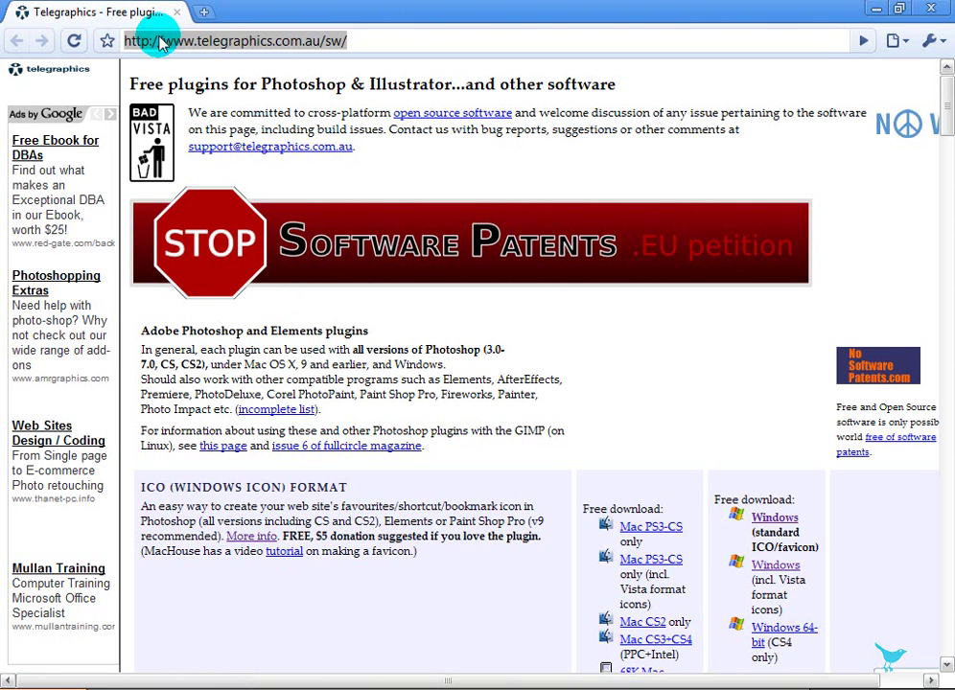
scroll(340, 364, "down", 1)
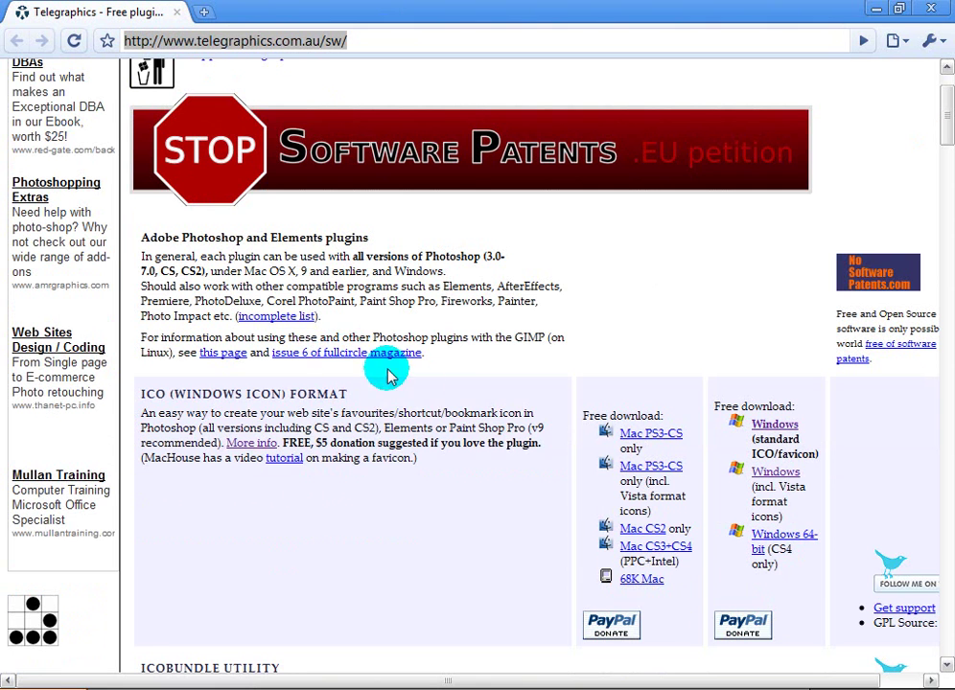
left_click(468, 407)
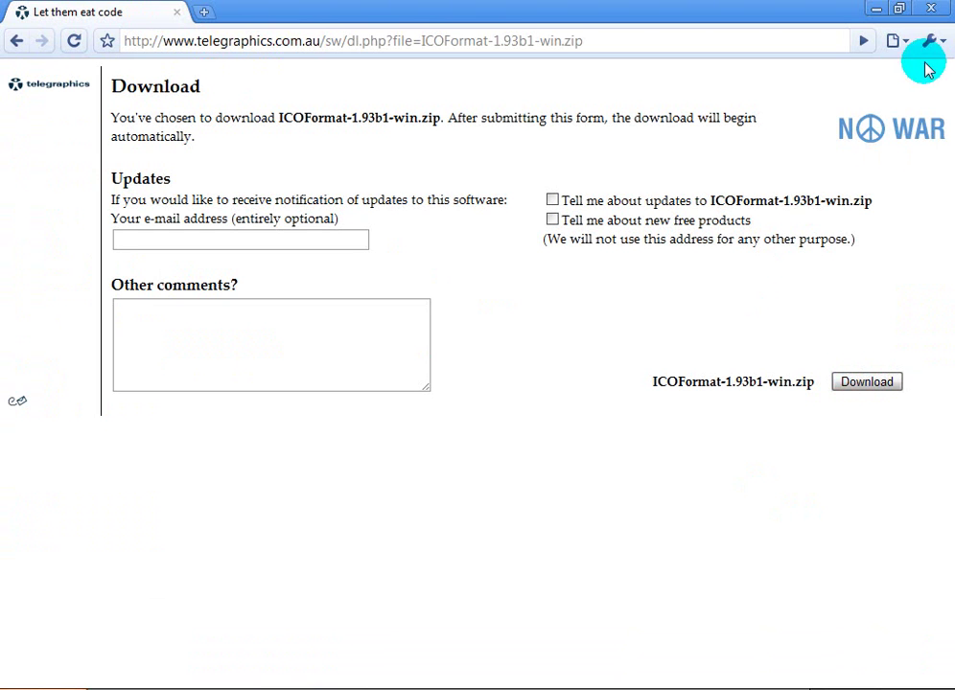
Close Chrome and open ICOFormat-1.93b1-win.zip in WinRAR, selecting ICOFormat.8bi, with Downloads reopened beside it.
left_click(929, 11)
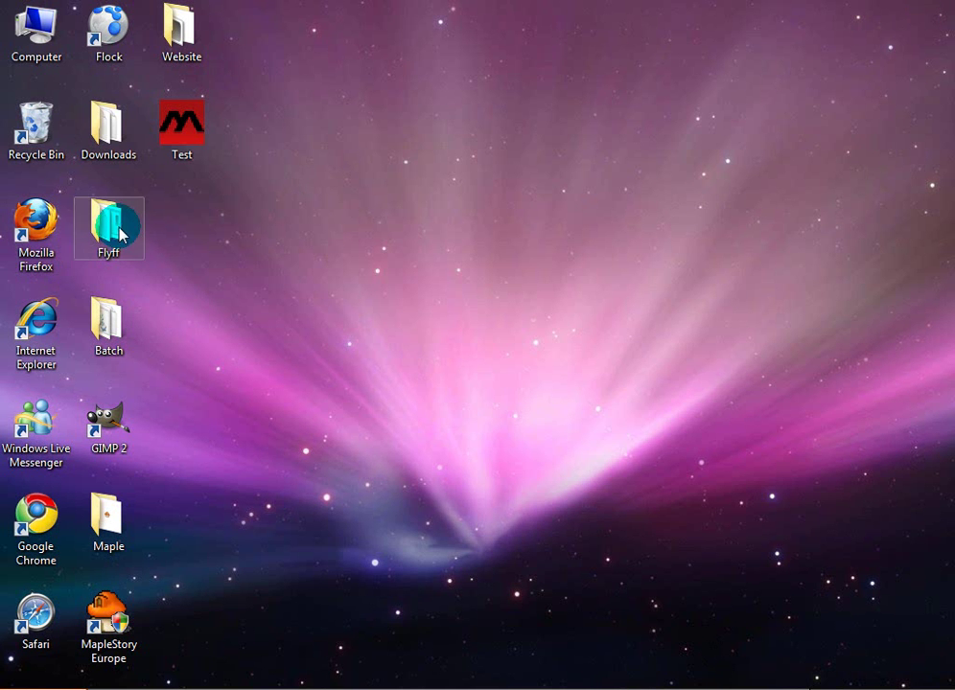
double_click(100, 134)
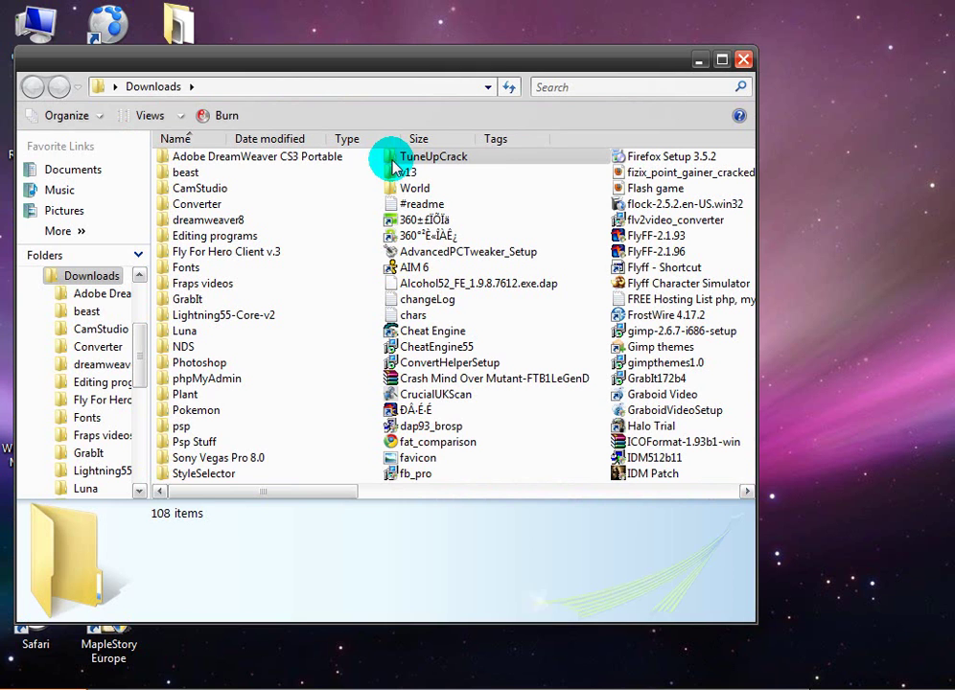
left_click(621, 441)
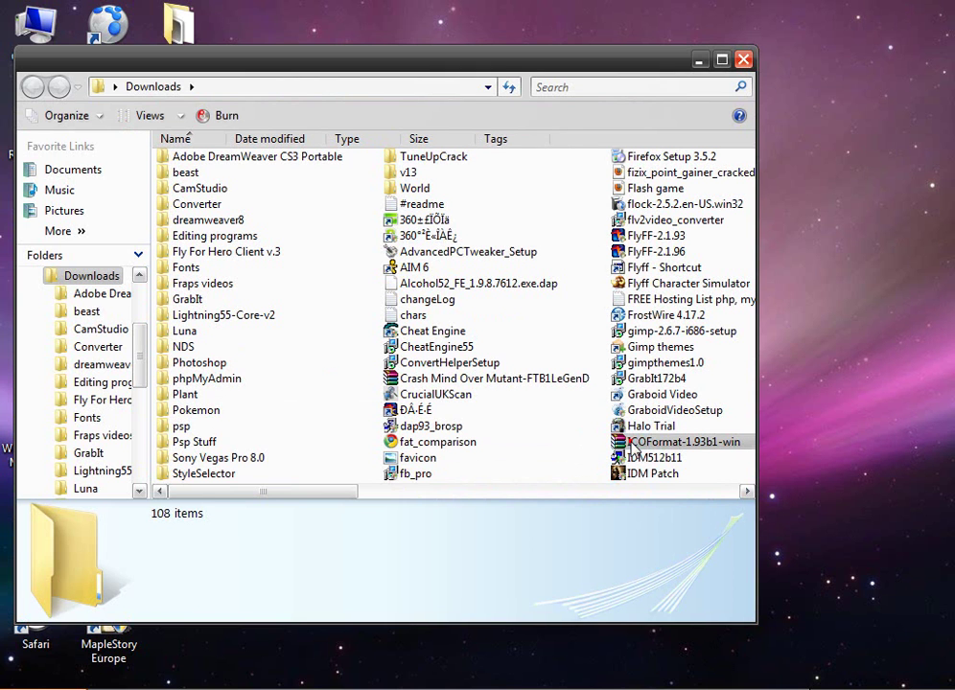
left_click(743, 61)
left_click_drag(384, 67, 794, 69)
left_click(450, 246)
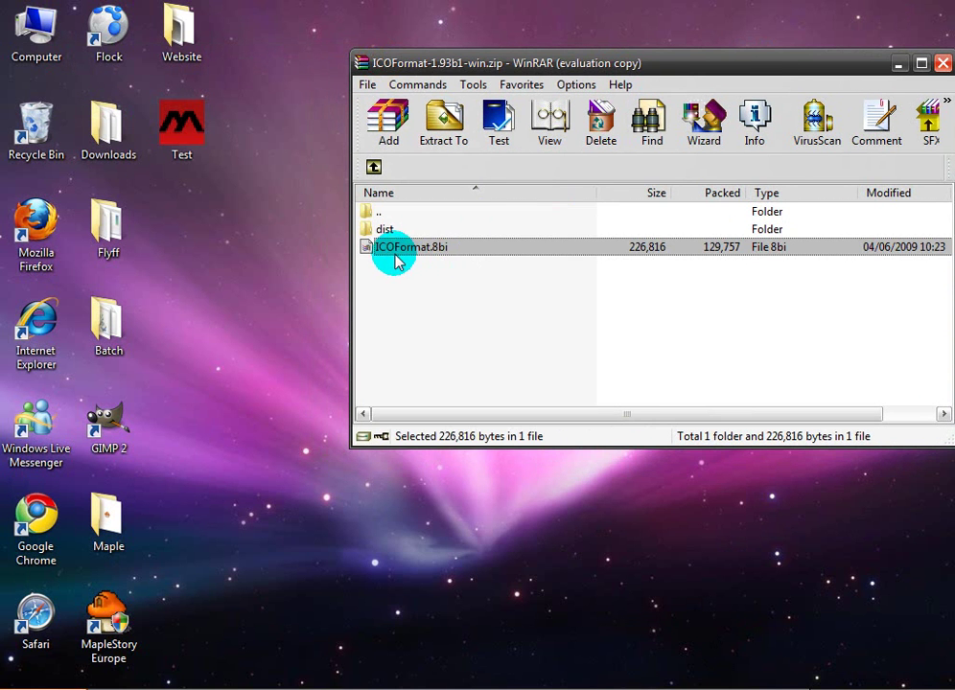
double_click(106, 133)
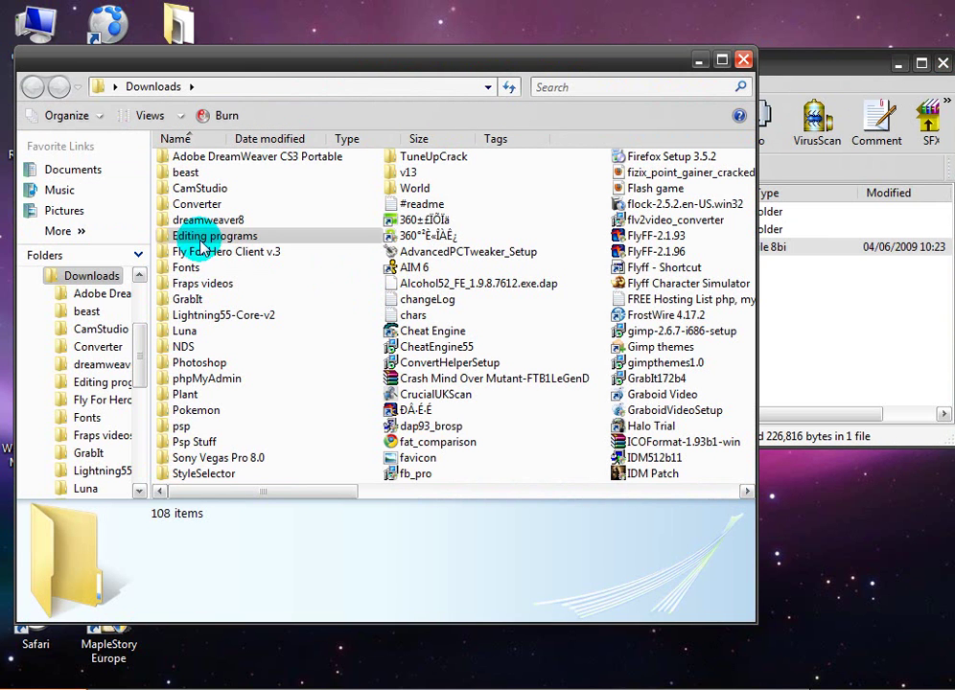
Browse to Photoshop's Plug-ins\File Formats folder.
double_click(201, 363)
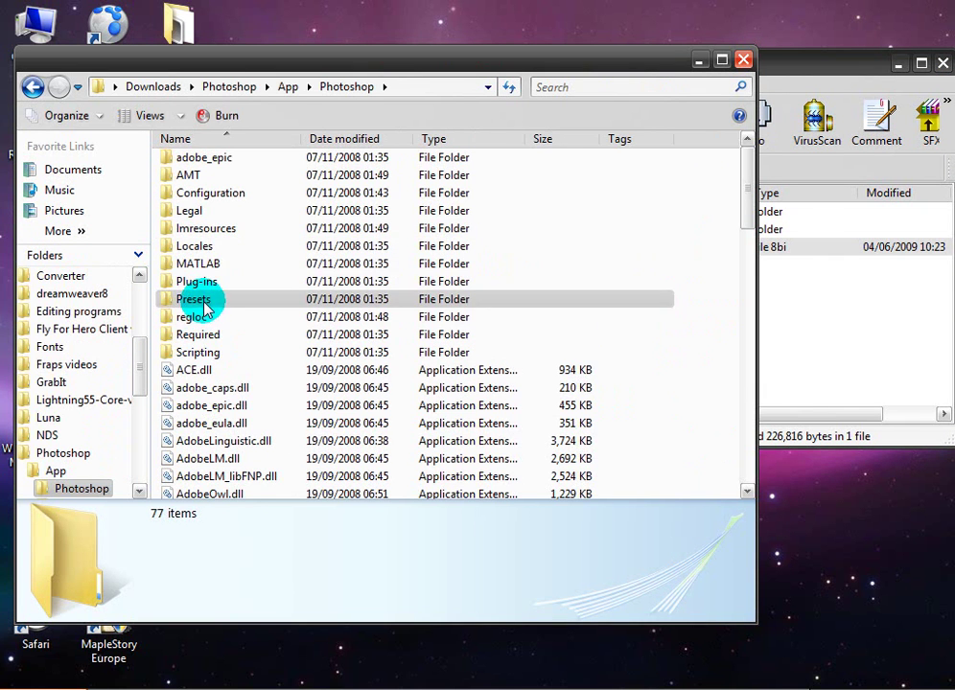
double_click(298, 280)
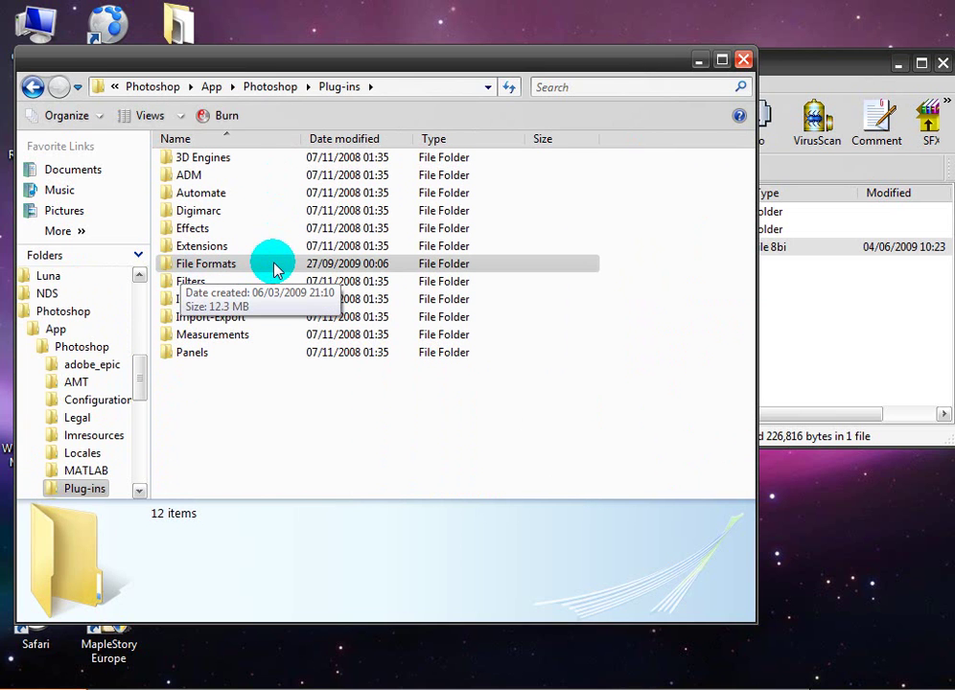
left_click(217, 269)
double_click(217, 268)
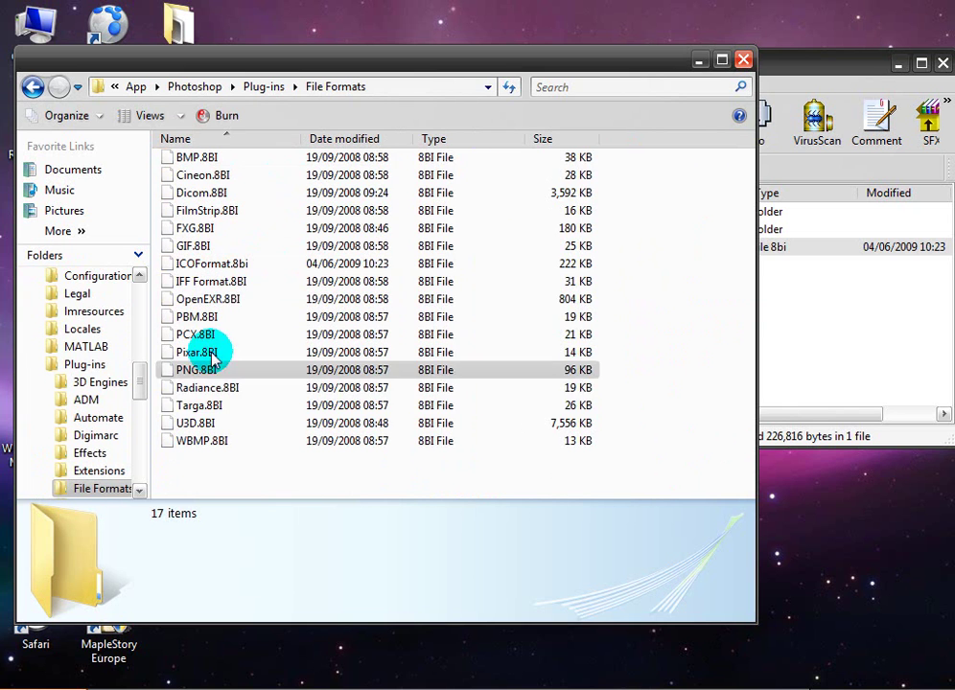
Copy ICOFormat.8bi from the WinRAR archive into File Formats, then close Explorer and WinRAR.
left_click(788, 67)
left_click(447, 255)
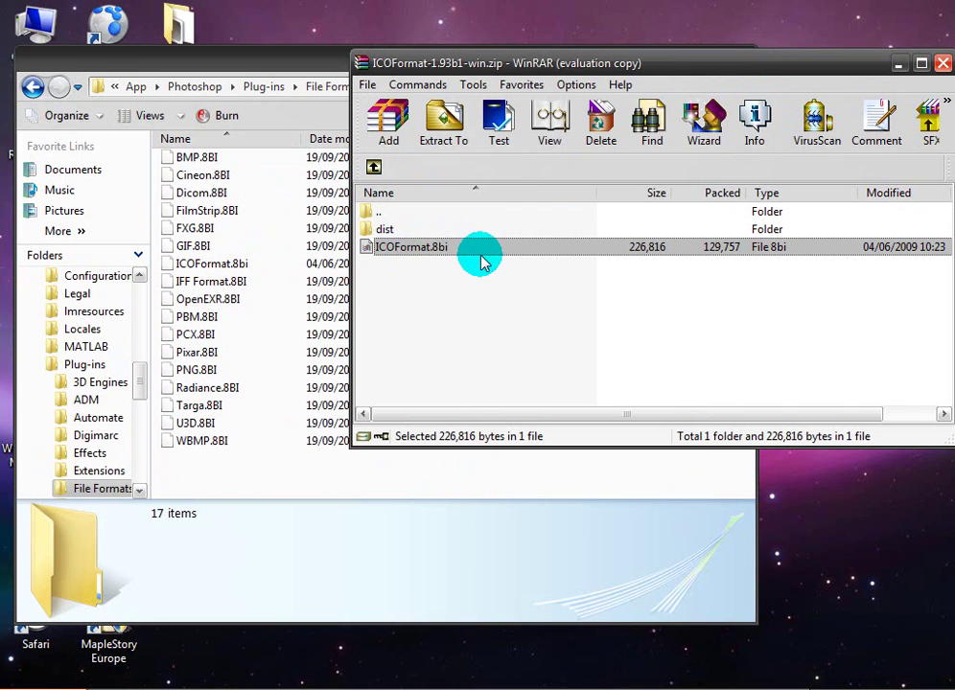
left_click(420, 259)
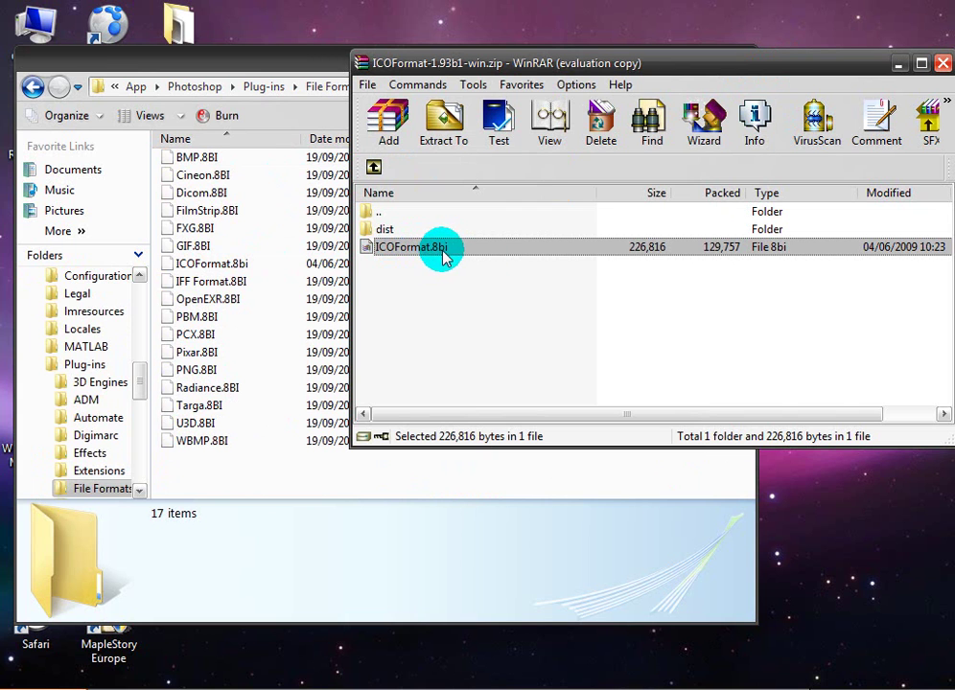
mouse_move(444, 255)
left_mouse_down()
mouse_move(290, 267)
mouse_move(230, 196)
mouse_move(265, 448)
mouse_move(188, 160)
mouse_move(197, 94)
mouse_move(252, 63)
left_mouse_up()
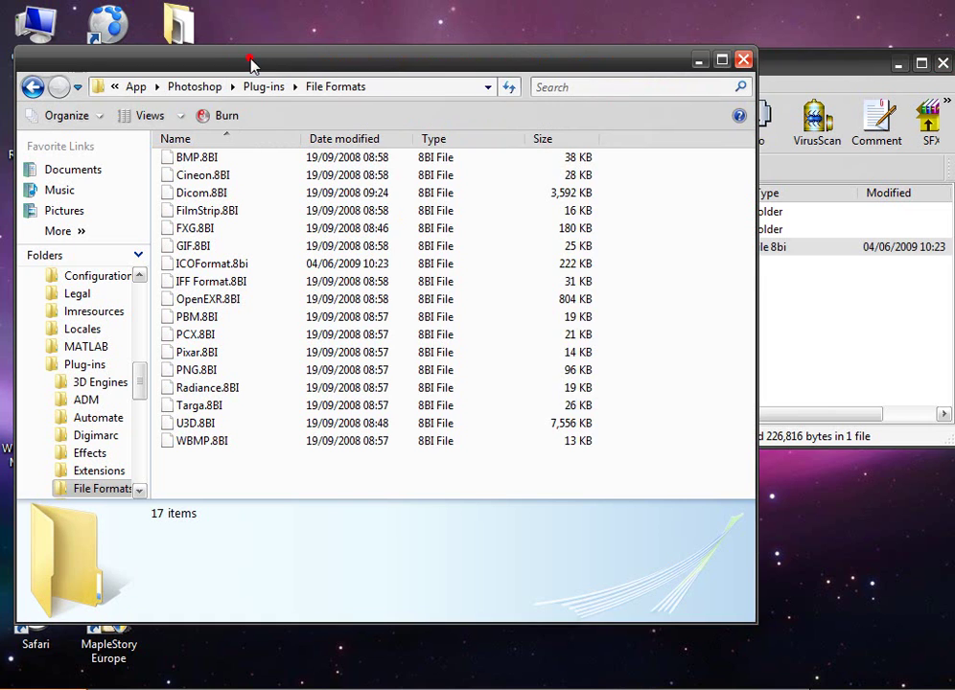
left_click(741, 59)
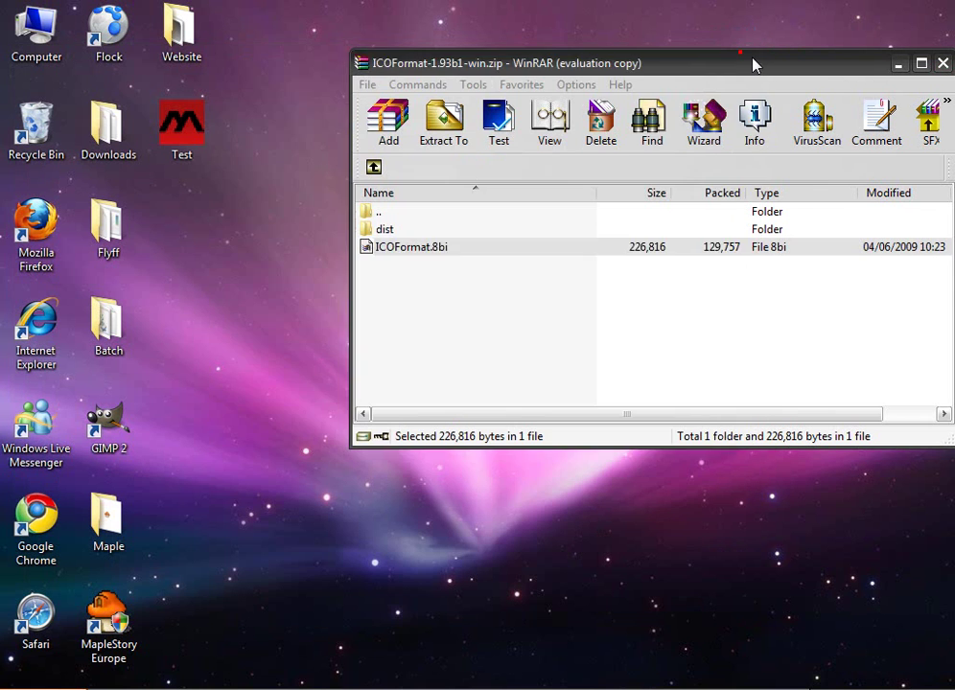
left_click_drag(753, 64, 633, 83)
left_click(812, 75)
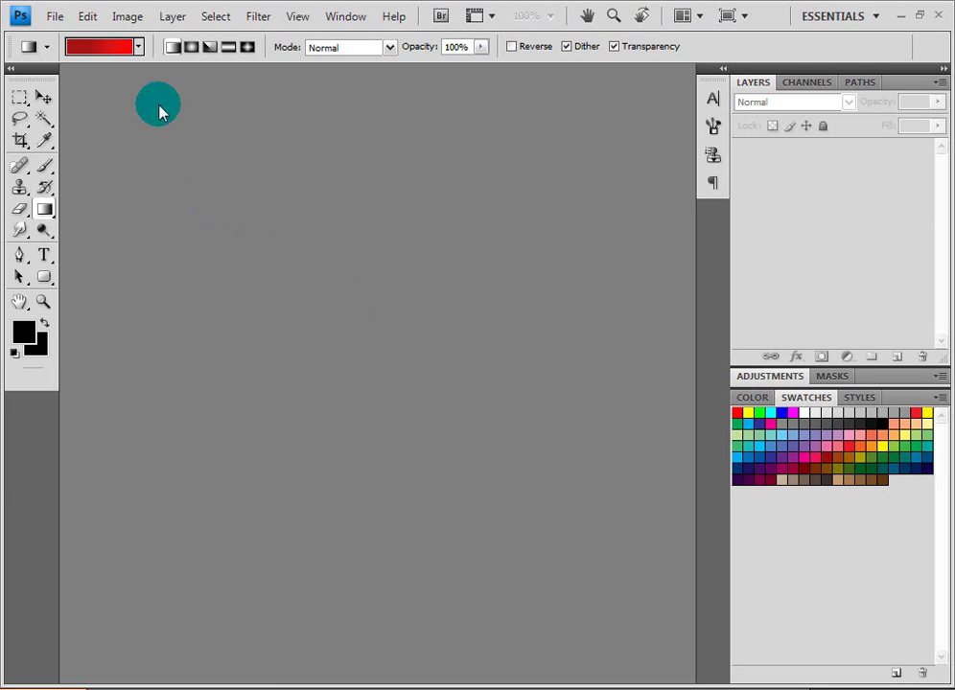
Create a new 32 × 32 pixel document with Transparent background contents.
left_click(55, 16)
left_click(59, 38)
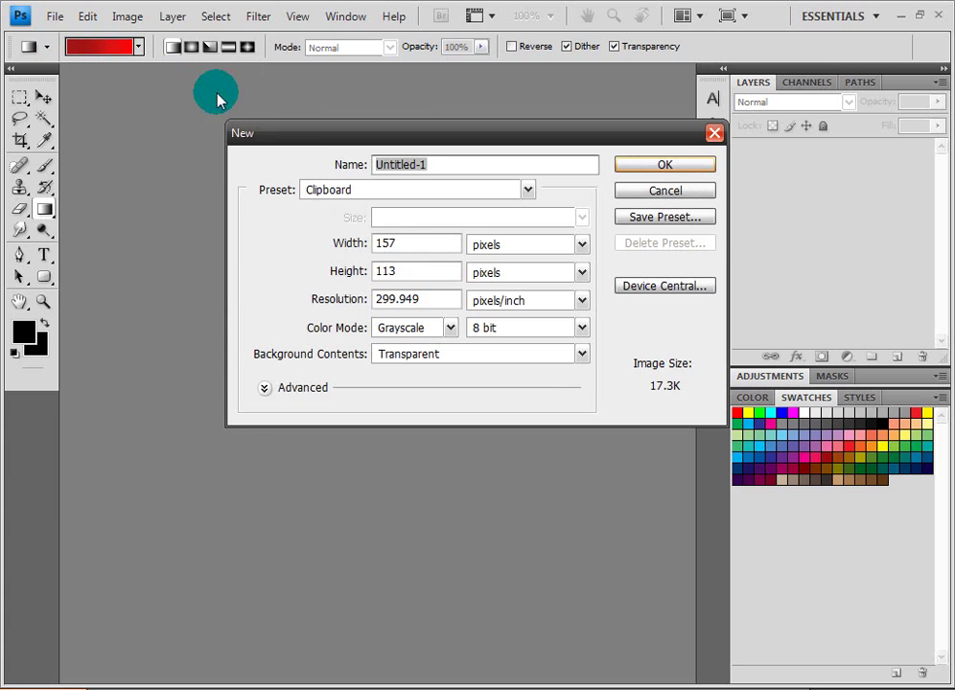
double_click(413, 245)
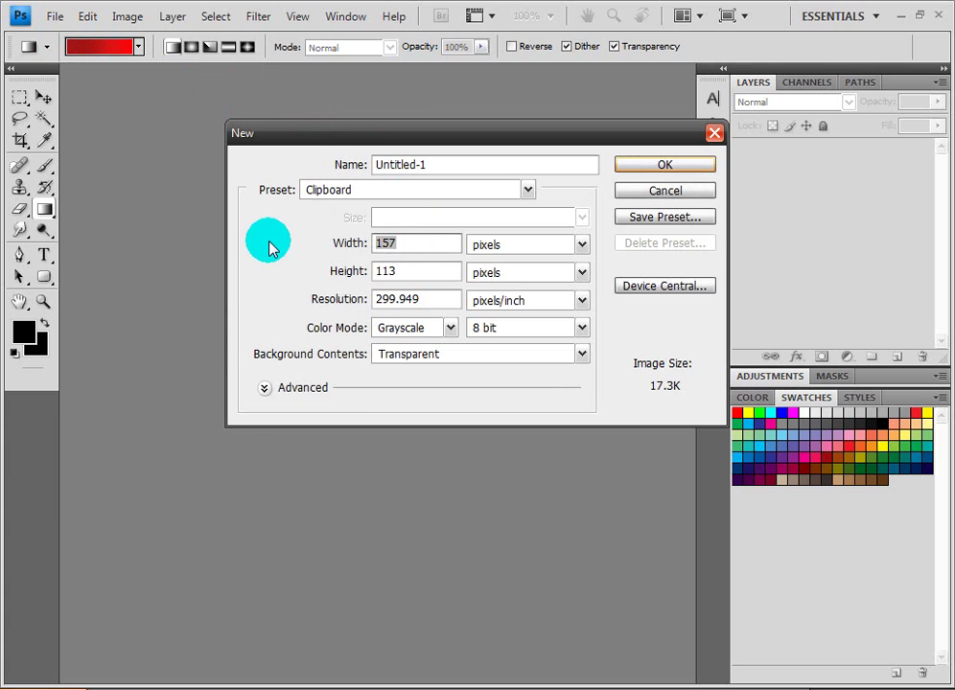
type("32")
key("Tab")
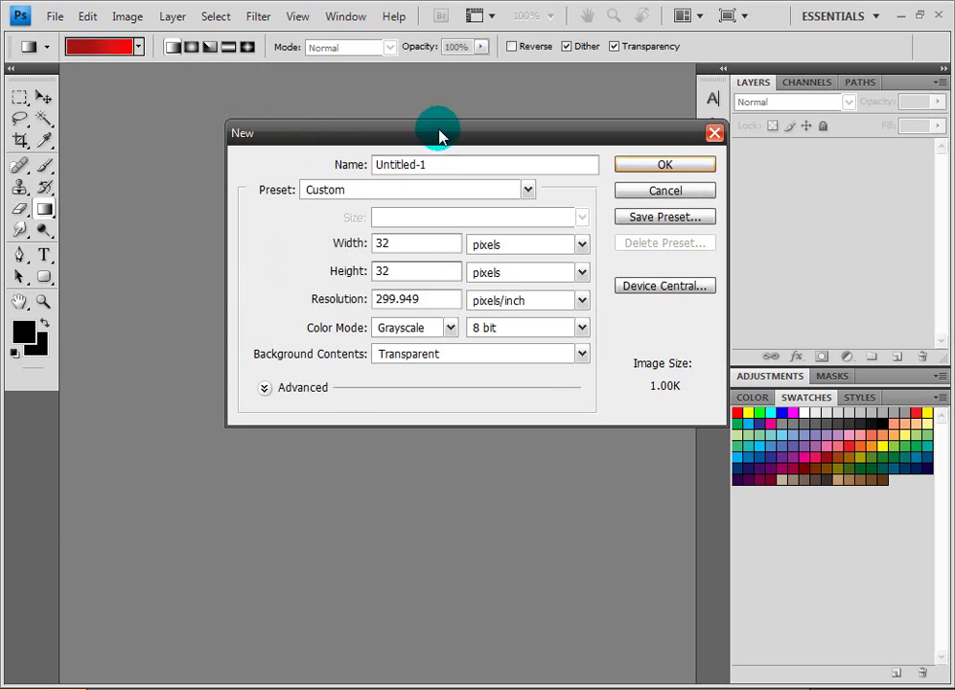
left_click(652, 167)
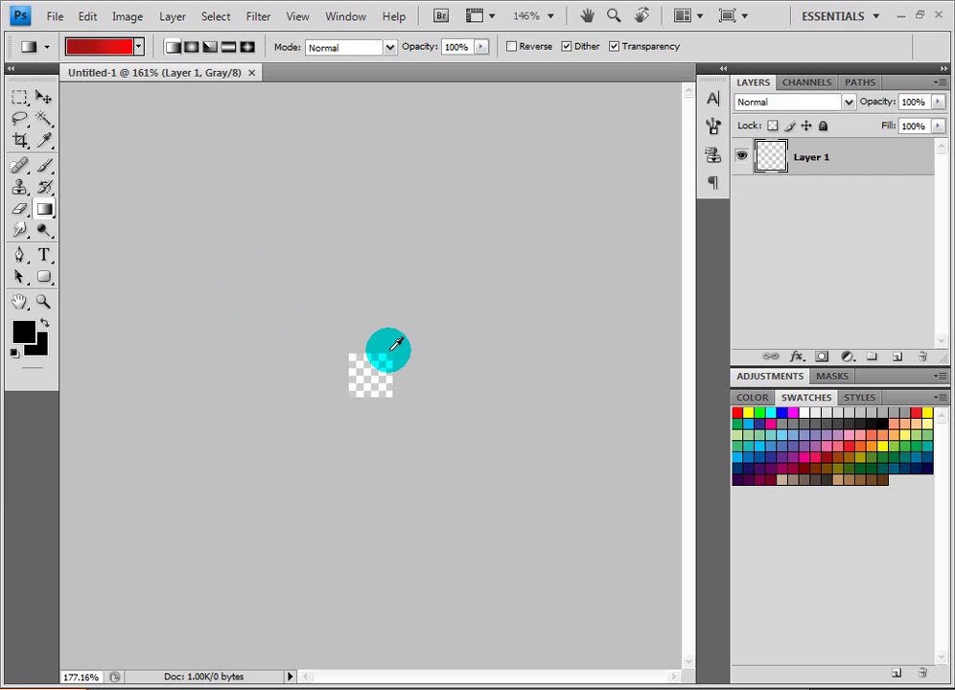
Switch to the Gradient Tool and undo a trial grey gradient fill.
scroll(396, 345, "up", 10)
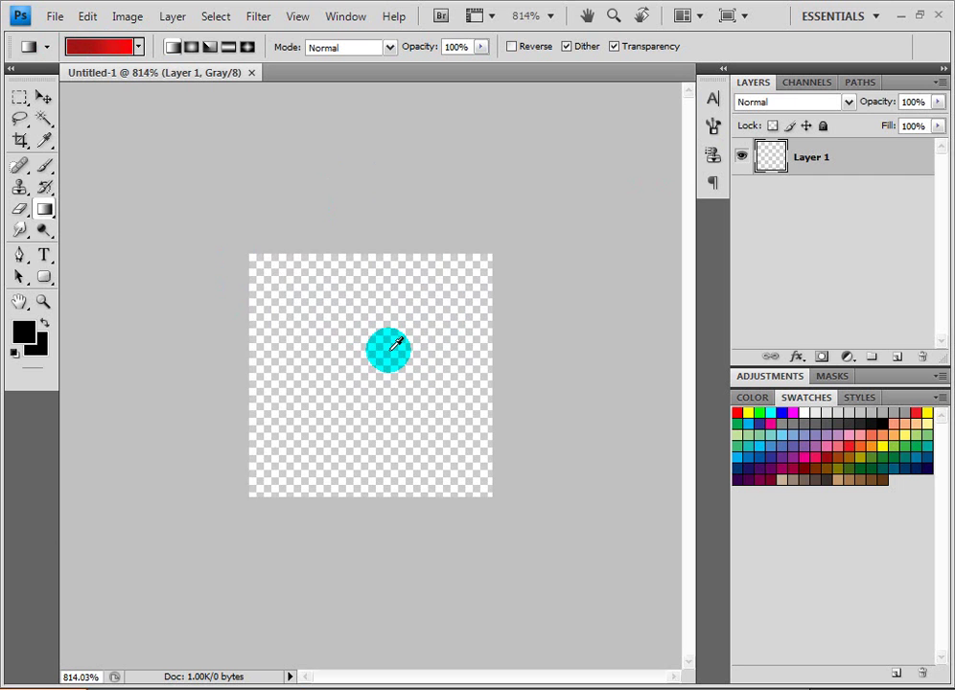
scroll(396, 345, "down", 3)
scroll(395, 345, "up", 2)
scroll(396, 345, "down", 2)
scroll(345, 353, "up", 1)
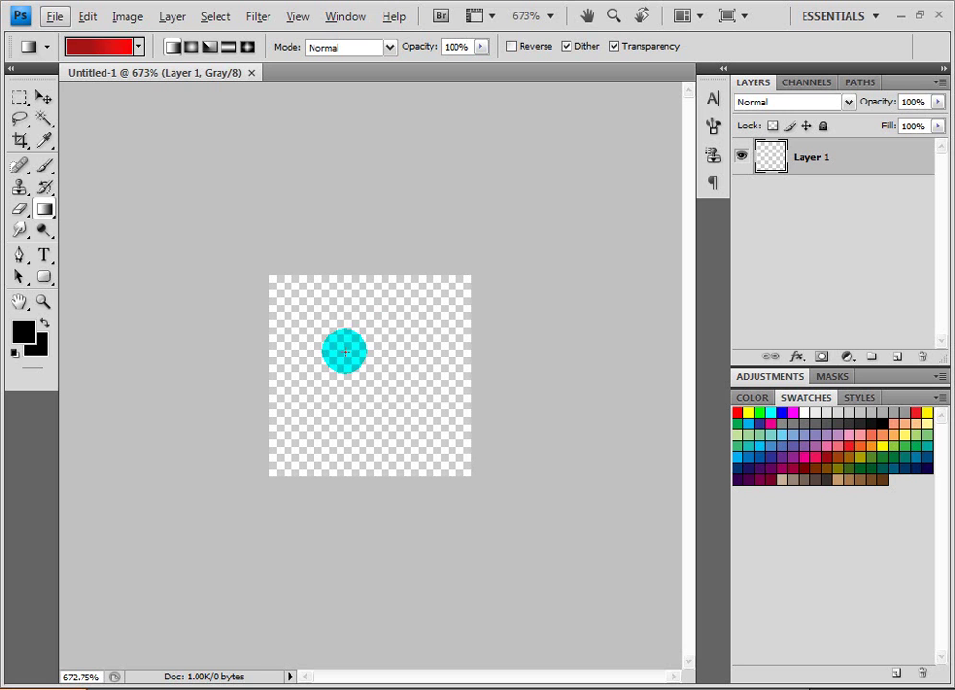
left_click(45, 210)
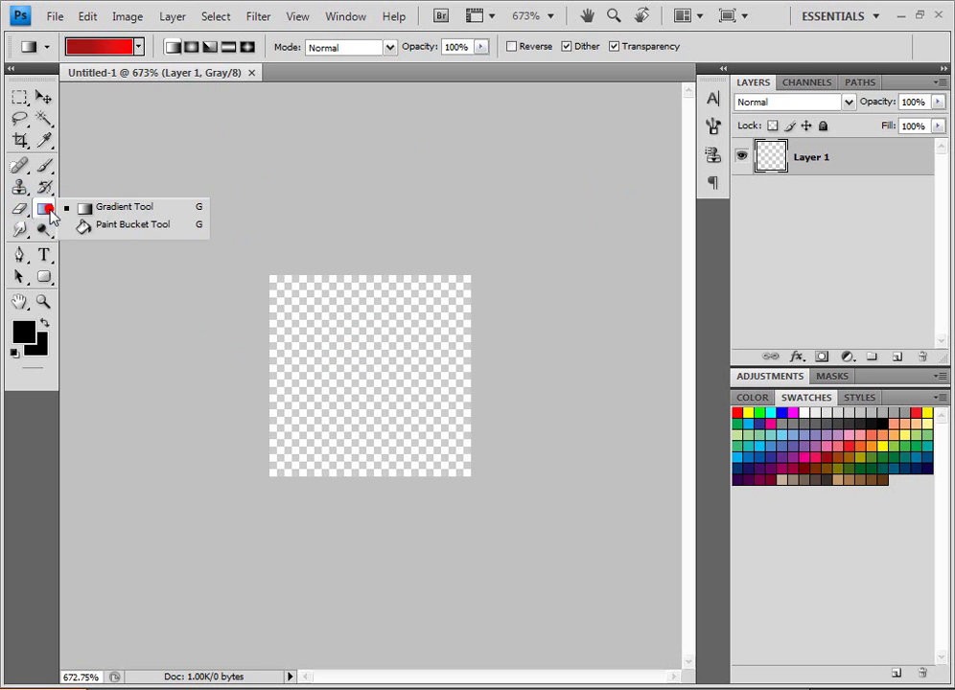
left_click(107, 206)
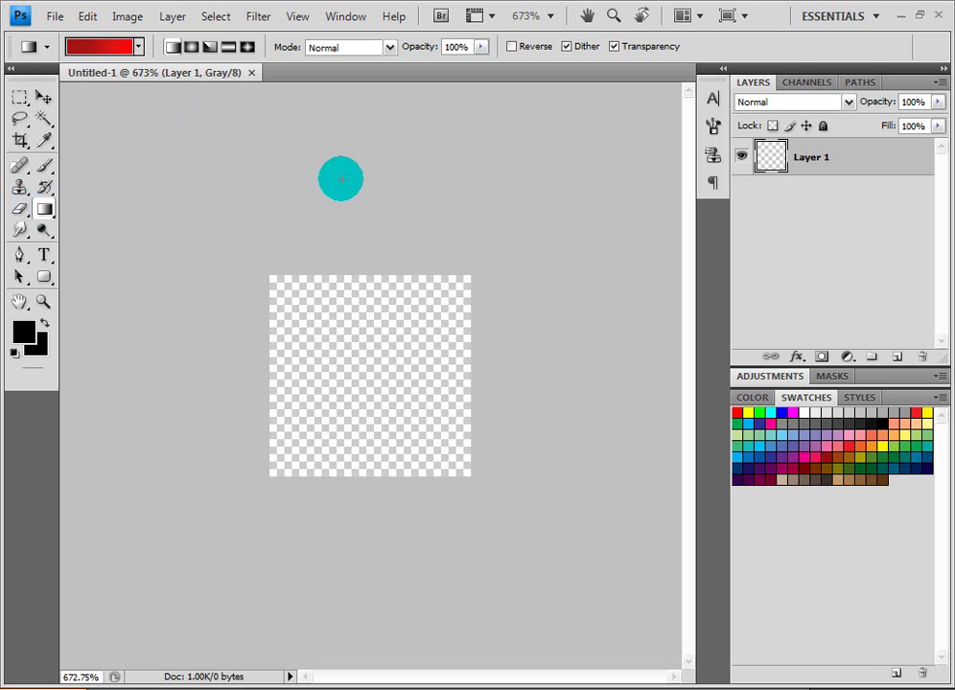
left_click_drag(369, 454, 370, 489)
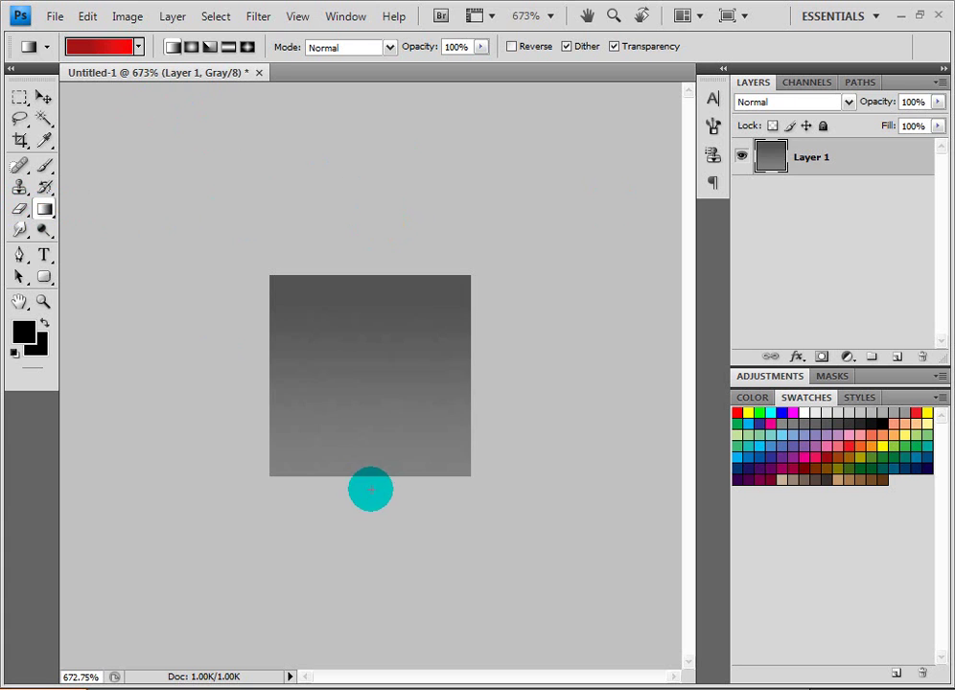
key("ctrl+z")
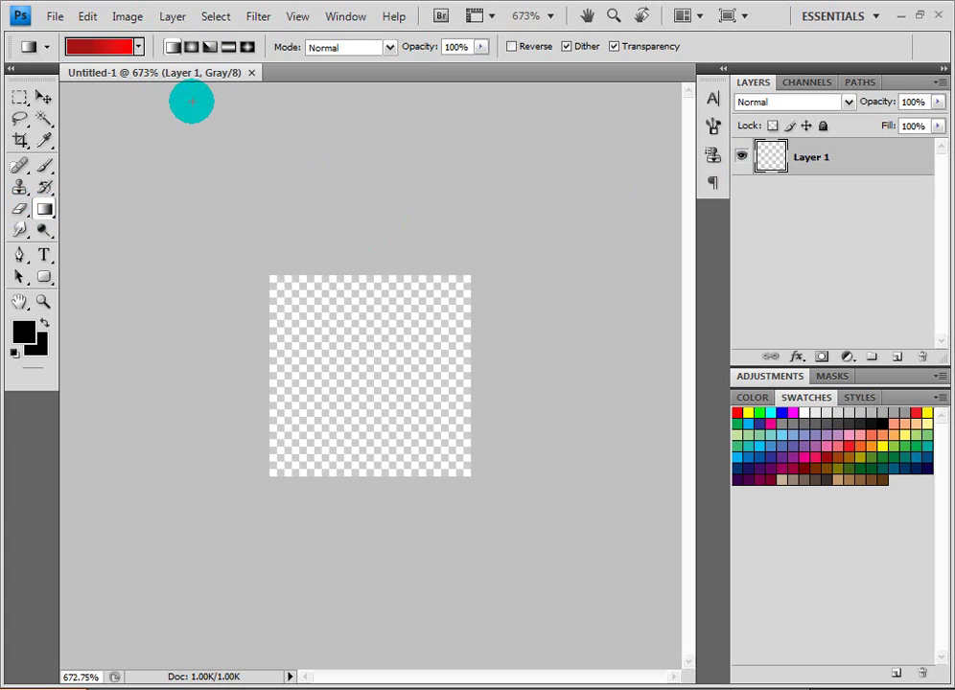
Convert the image to RGB Color and fill it with a dark-to-bright red vertical gradient.
left_click(127, 13)
mouse_move(163, 40)
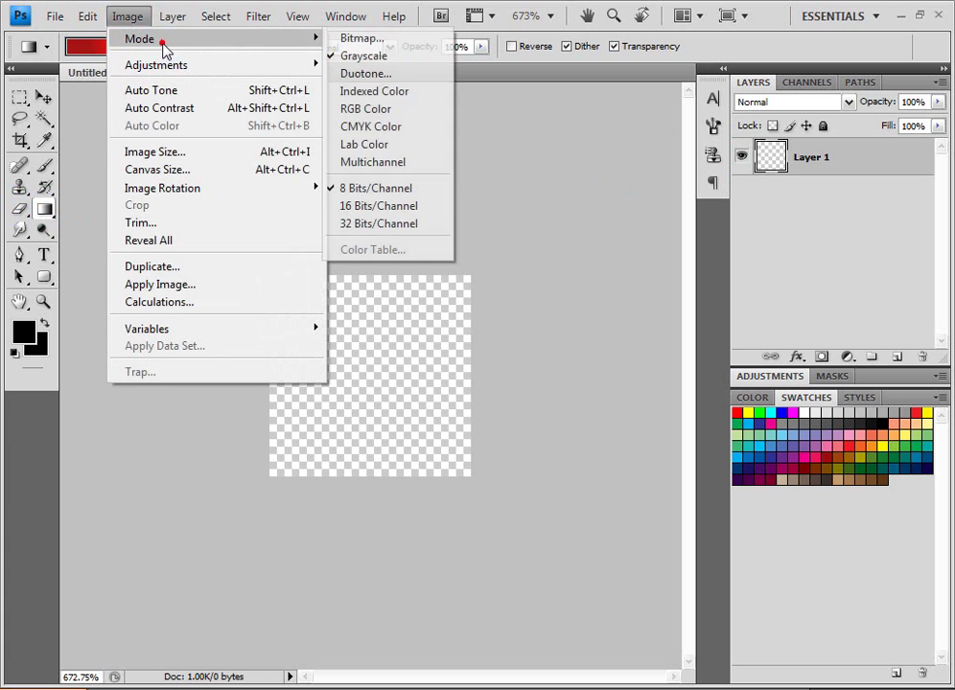
left_click(366, 110)
left_click_drag(364, 464, 386, 496)
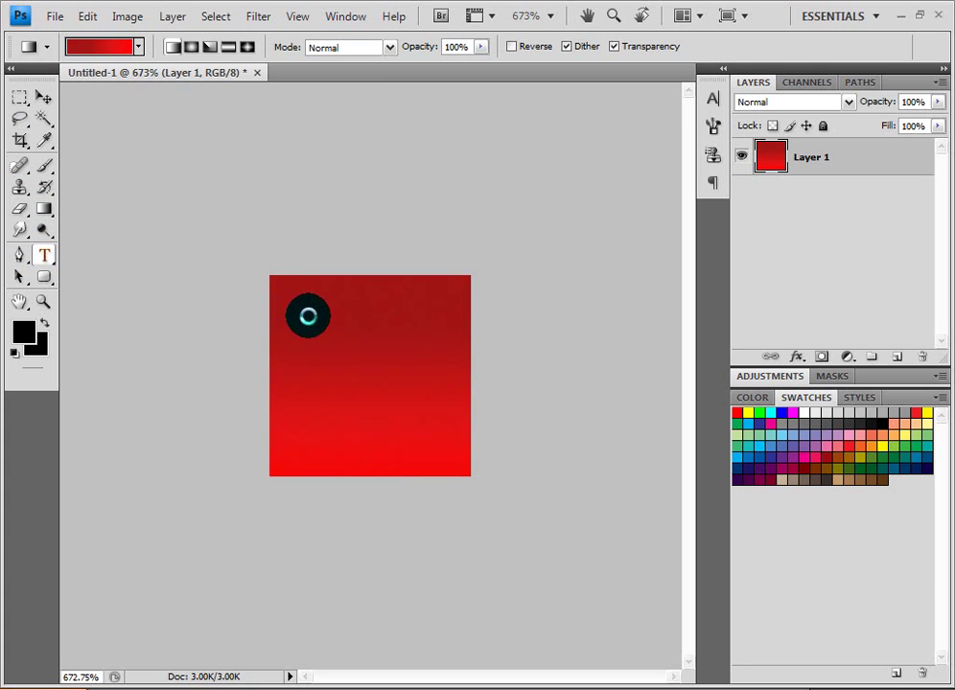
Type a black letter m in a text box over the canvas and set it to 6 pt.
left_click(271, 298)
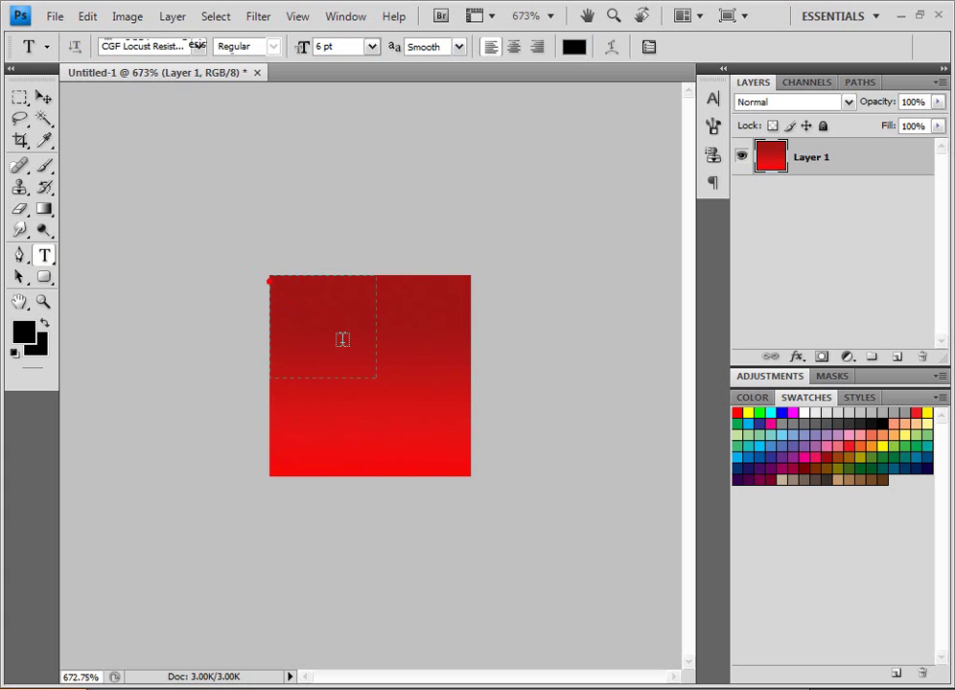
left_click_drag(343, 339, 466, 472)
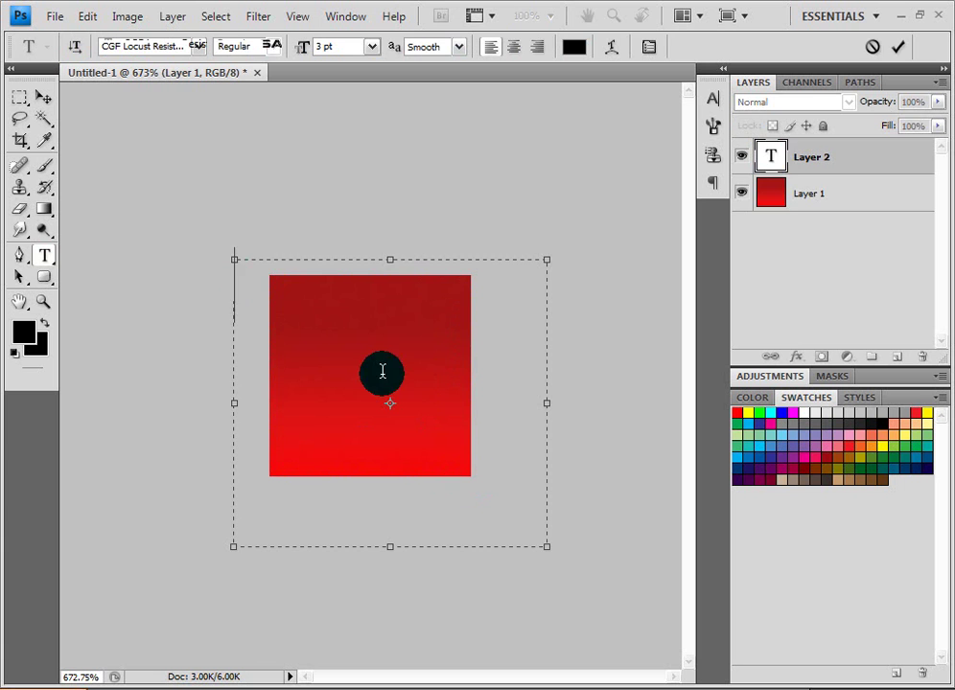
left_click_drag(382, 372, 253, 314)
left_click_drag(335, 324, 142, 290)
left_click(371, 47)
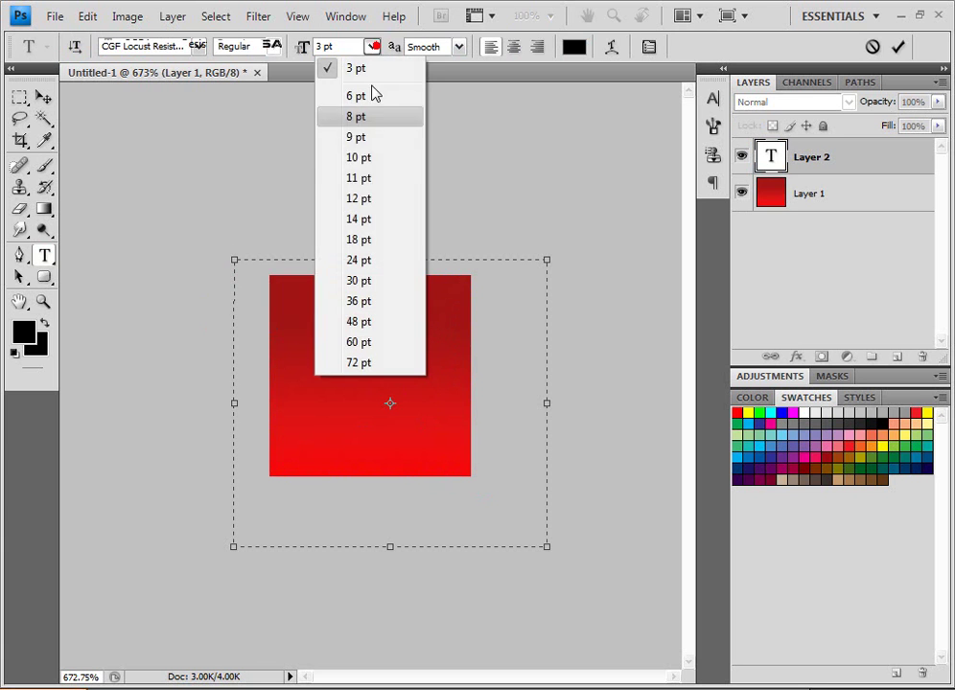
left_click(367, 98)
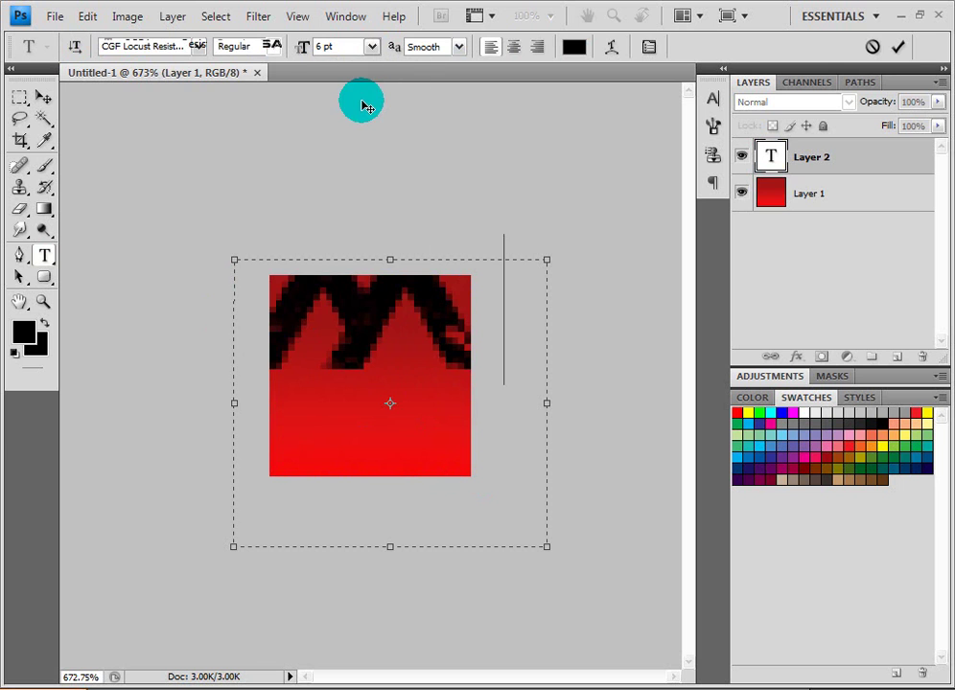
Commit the m text and move it down and slightly left into the middle of the red square.
left_click(43, 97)
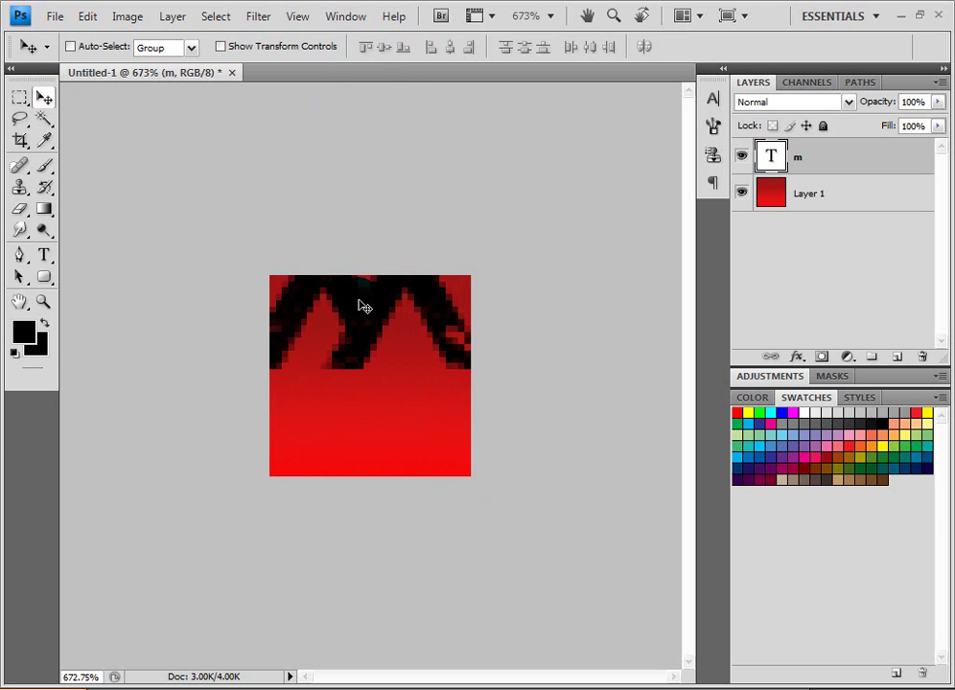
left_click_drag(358, 310, 364, 361)
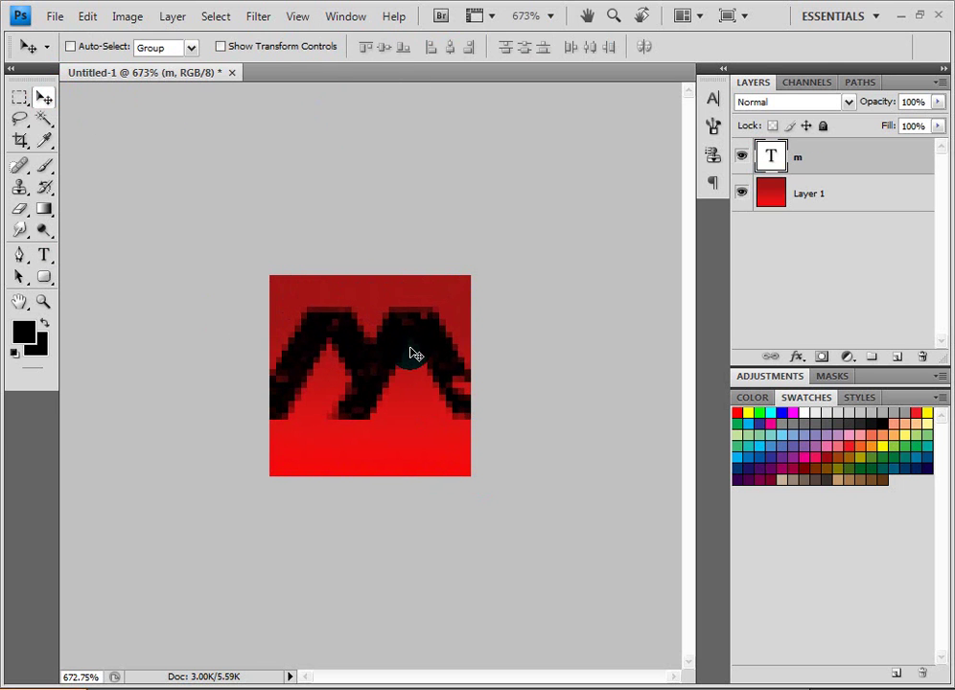
left_click_drag(418, 345, 388, 327)
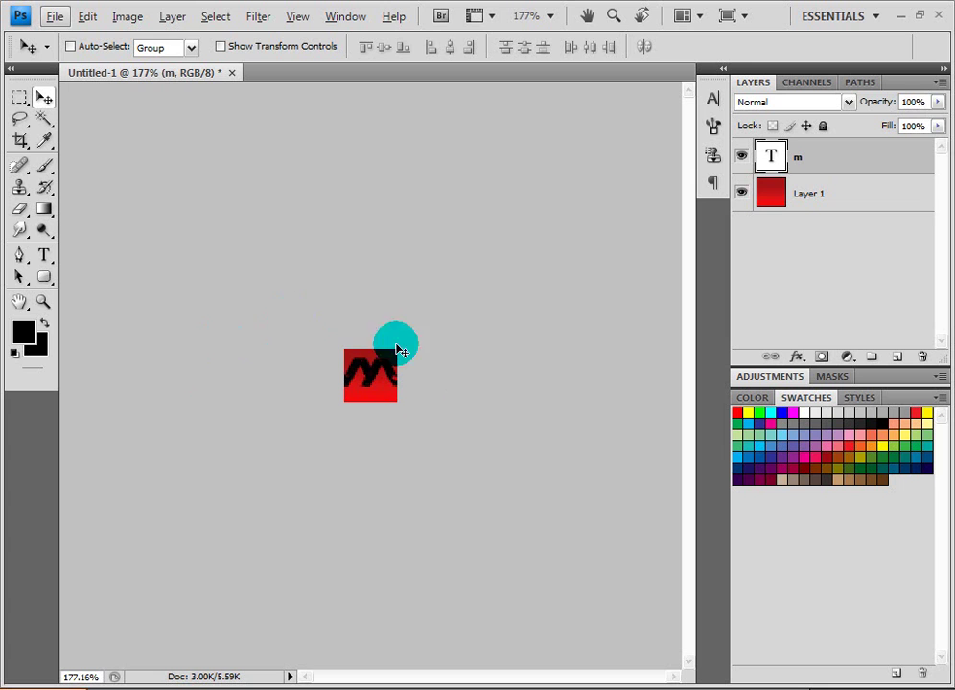
left_click_drag(401, 352, 360, 348)
scroll(377, 348, "up", 11)
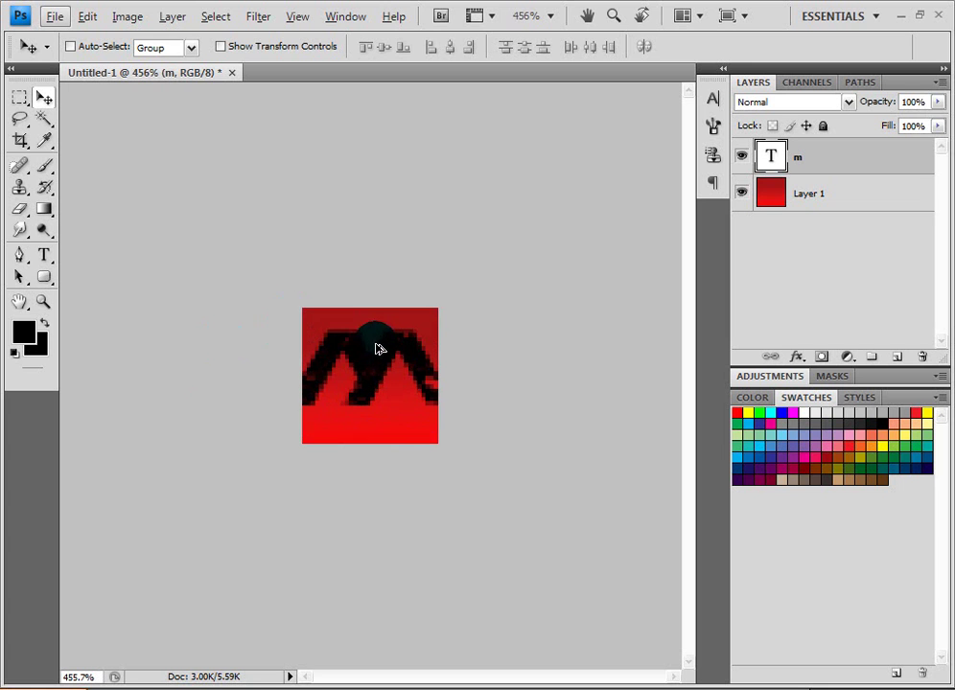
Choose the Brush tool with a scatter brush from the preset picker.
left_click(48, 160)
left_click(128, 47)
scroll(115, 267, "down", 6)
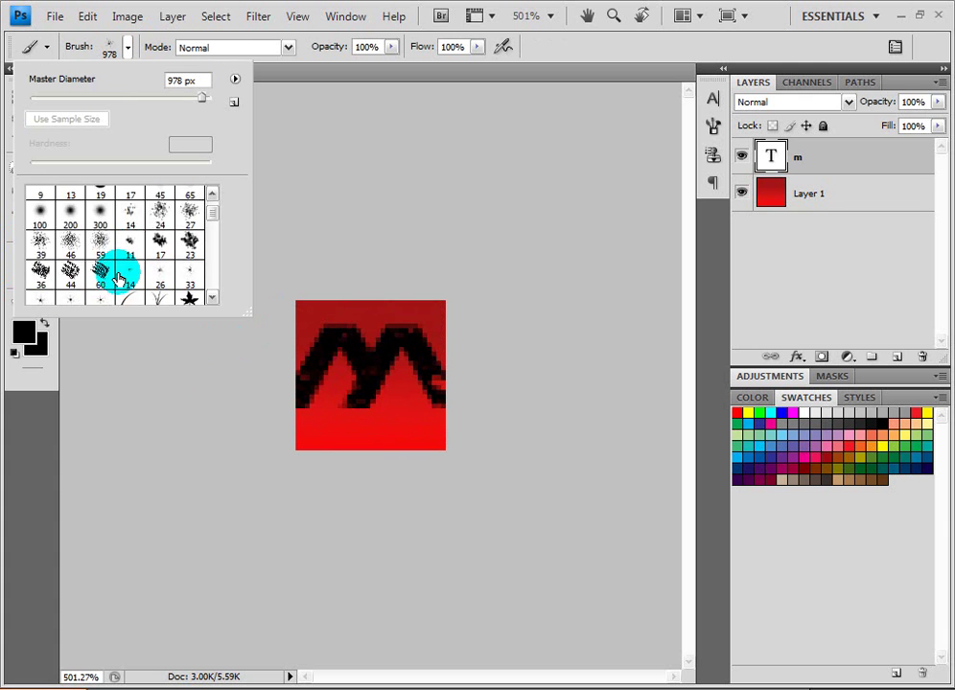
mouse_move(212, 222)
left_mouse_down()
mouse_move(211, 282)
mouse_move(202, 272)
left_mouse_up()
scroll(81, 262, "down", 1)
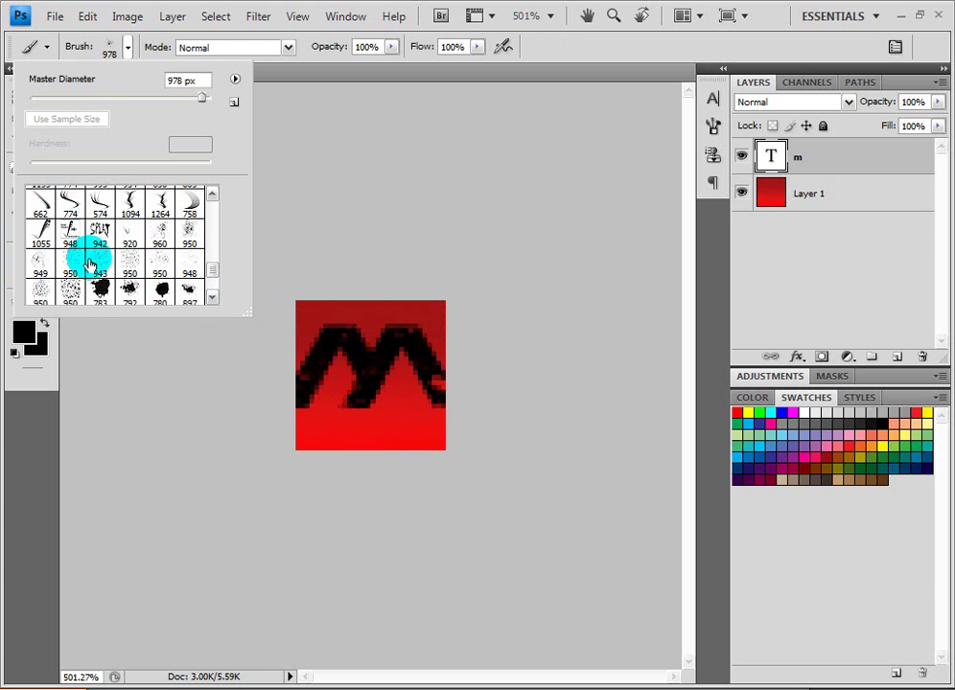
left_click(820, 382)
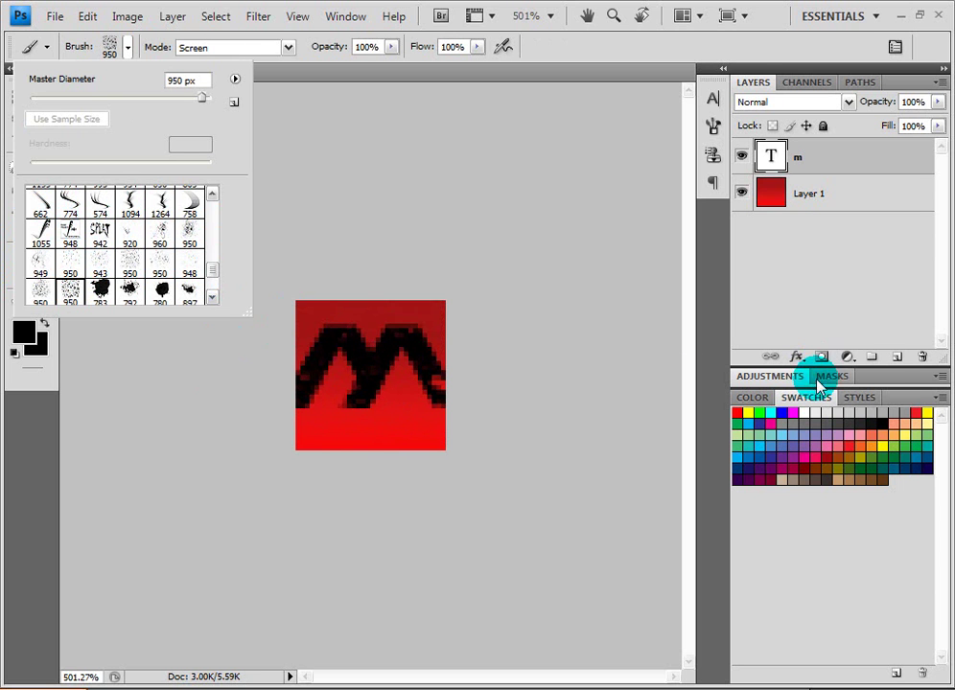
On a new layer, paint speckled scatter texture over the red square with a 43 px brush.
left_click(896, 356)
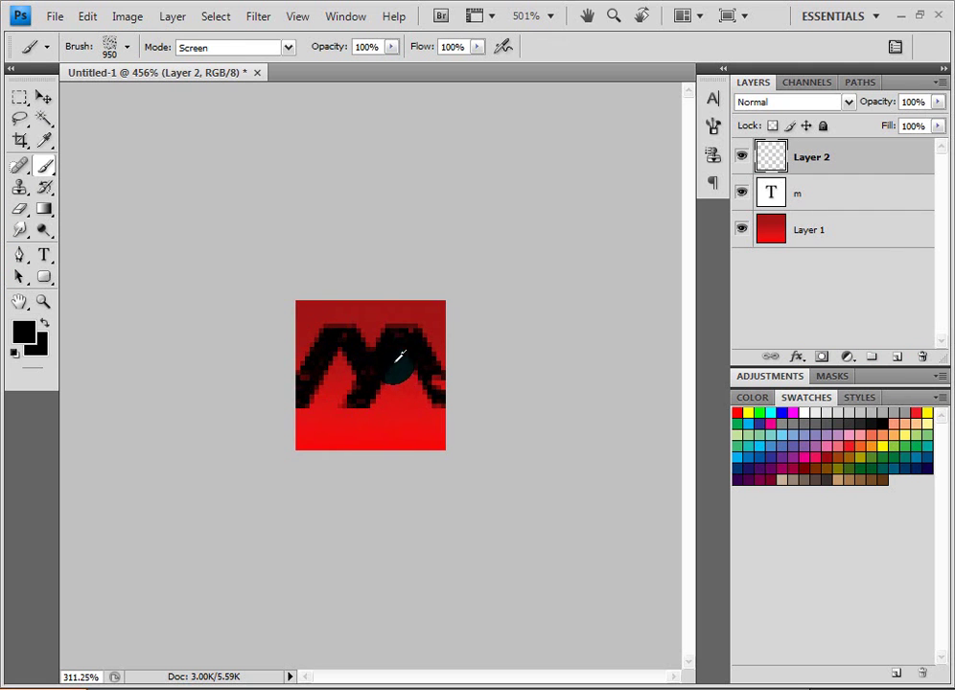
scroll(401, 356, "down", 5)
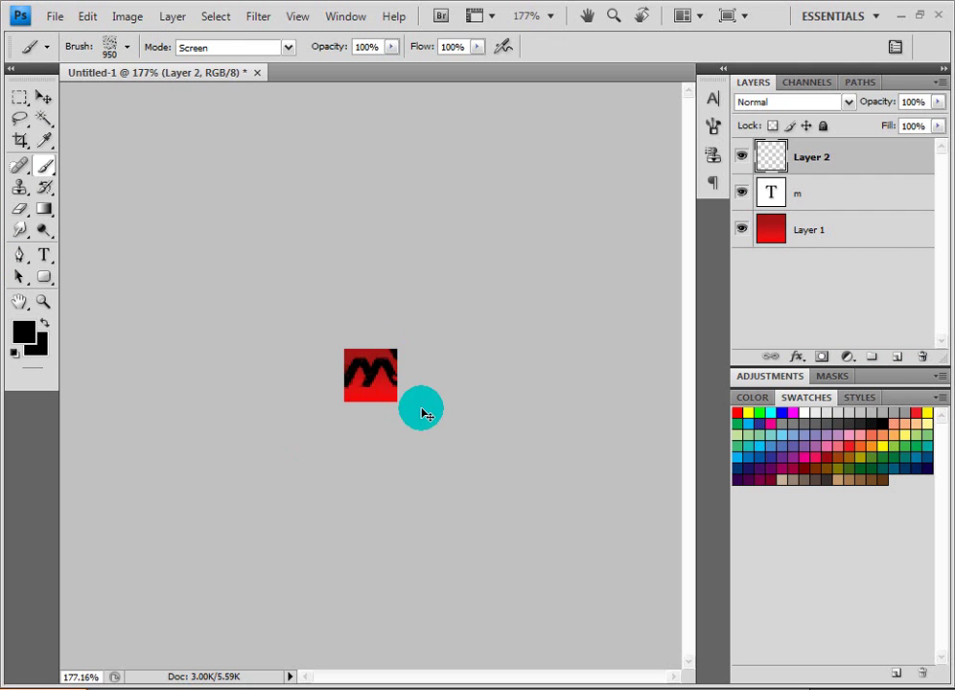
left_click(127, 46)
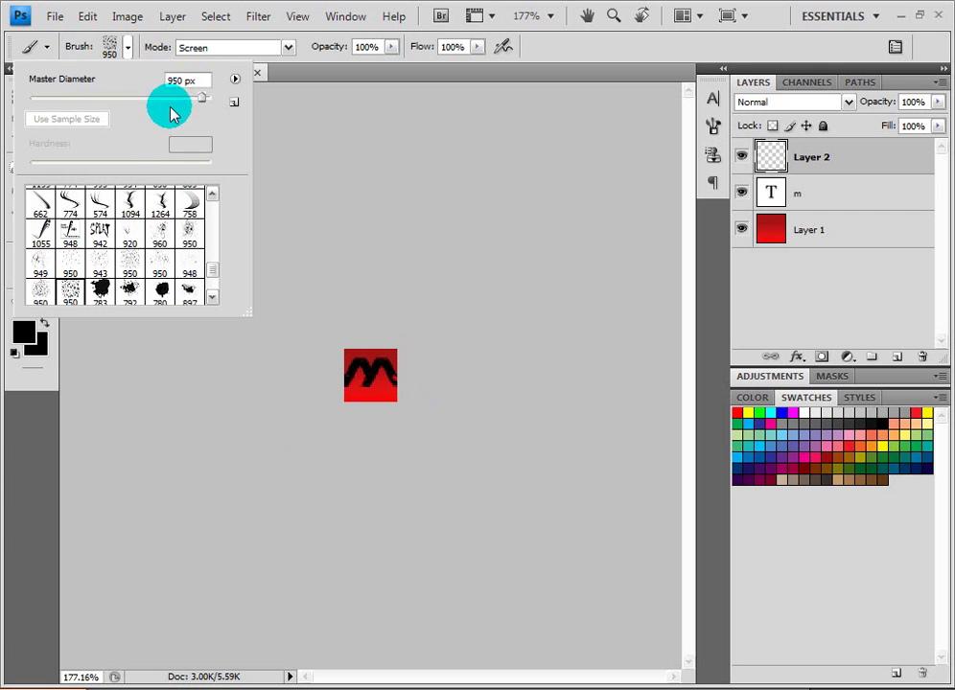
left_click_drag(73, 96, 69, 97)
left_click(378, 413)
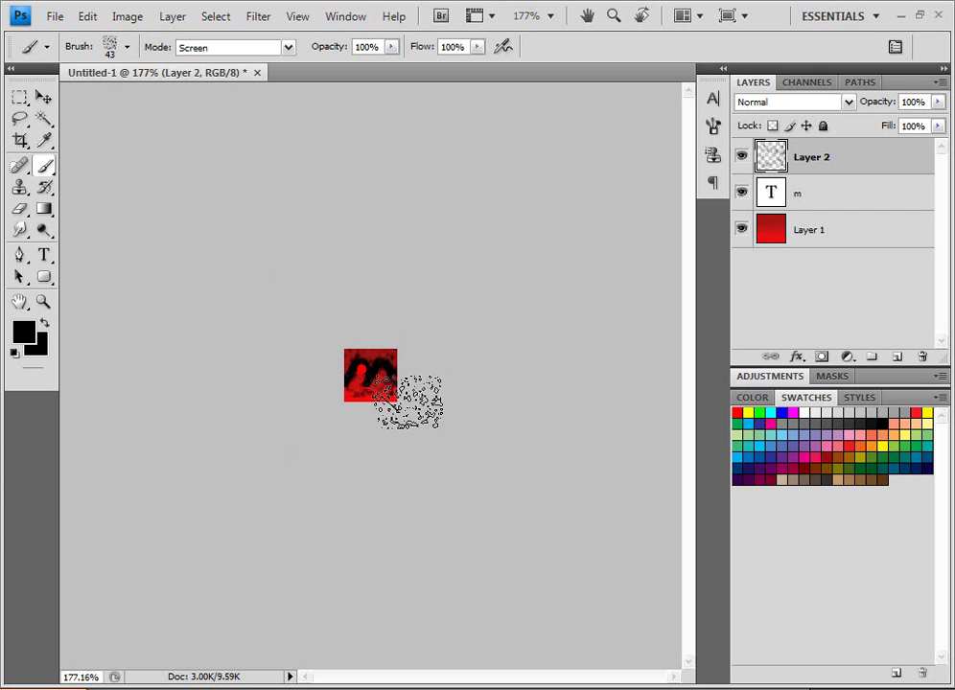
left_click(474, 444)
mouse_move(474, 449)
left_mouse_down()
mouse_move(331, 331)
mouse_move(430, 394)
mouse_move(560, 398)
left_mouse_up()
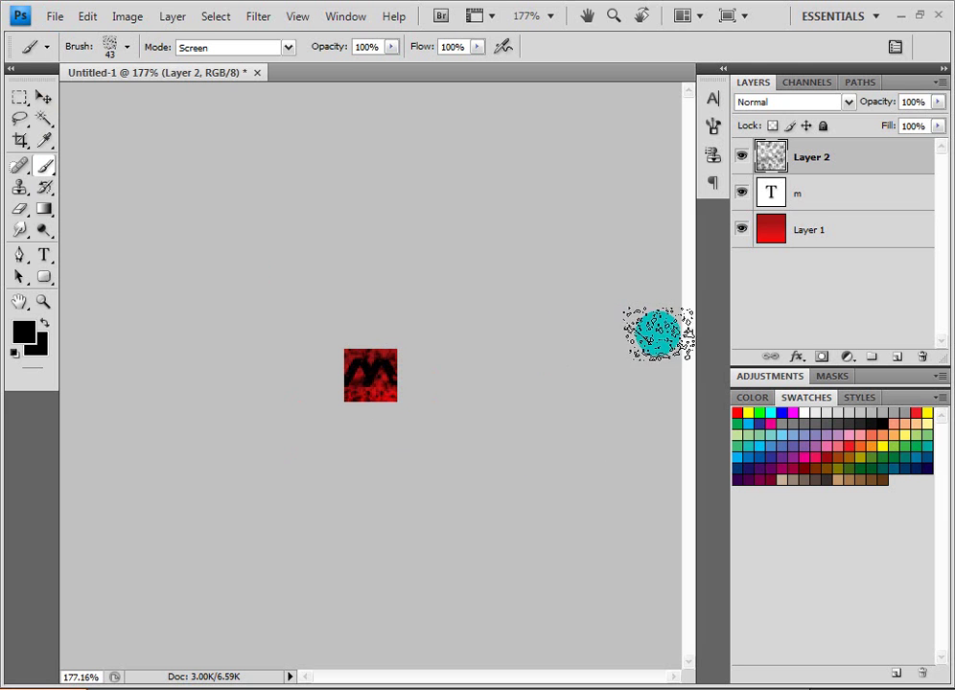
Save the image to the Desktop as Icon123 in ICO (Windows Icon) format, choosing Standard ICO.
left_click(55, 16)
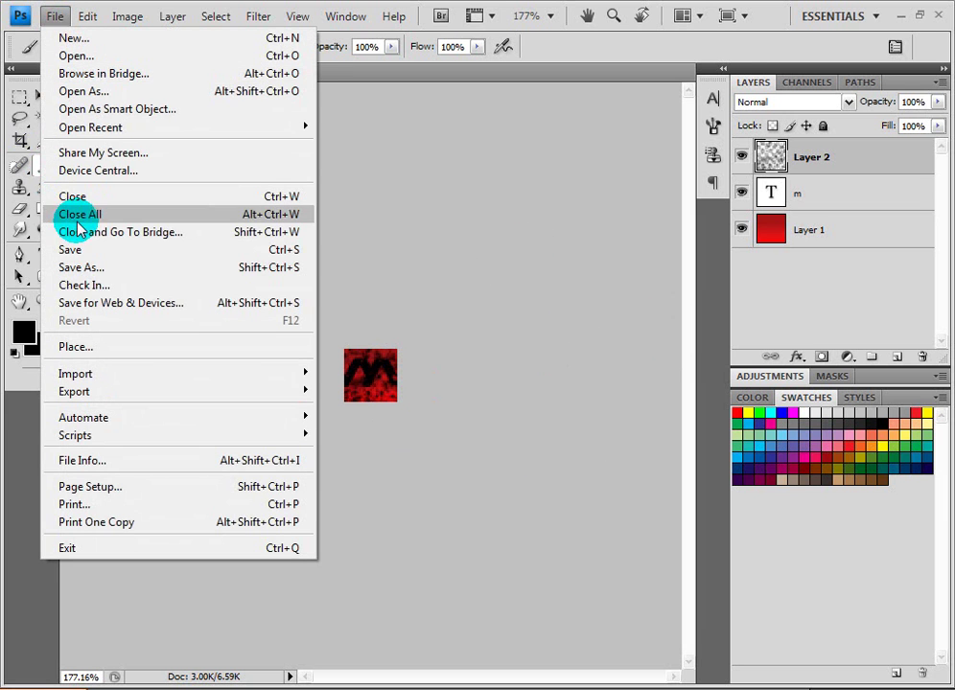
left_click(78, 268)
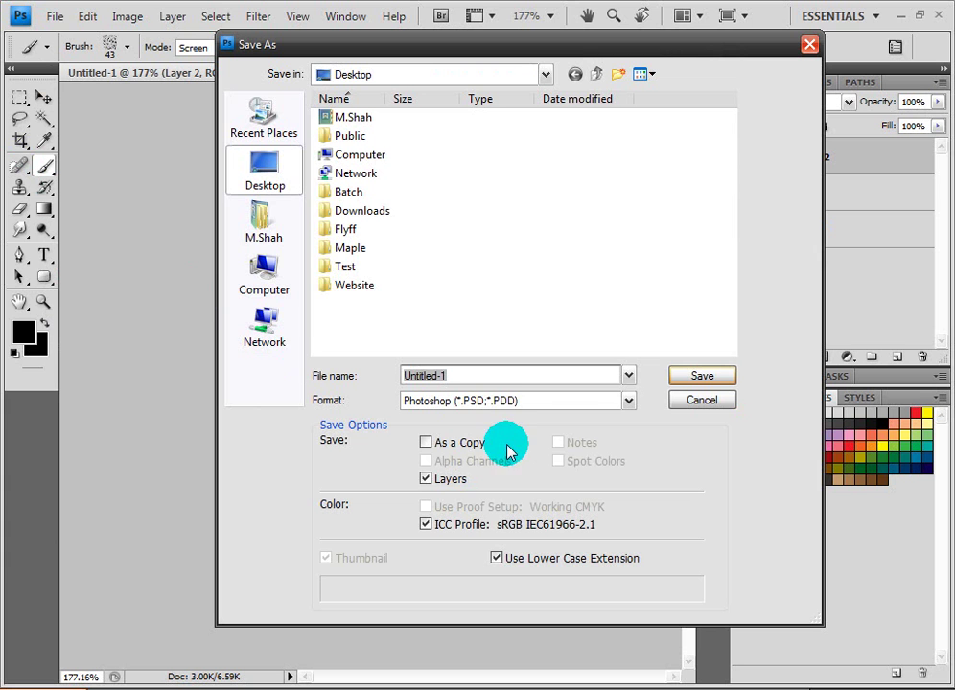
left_click(500, 400)
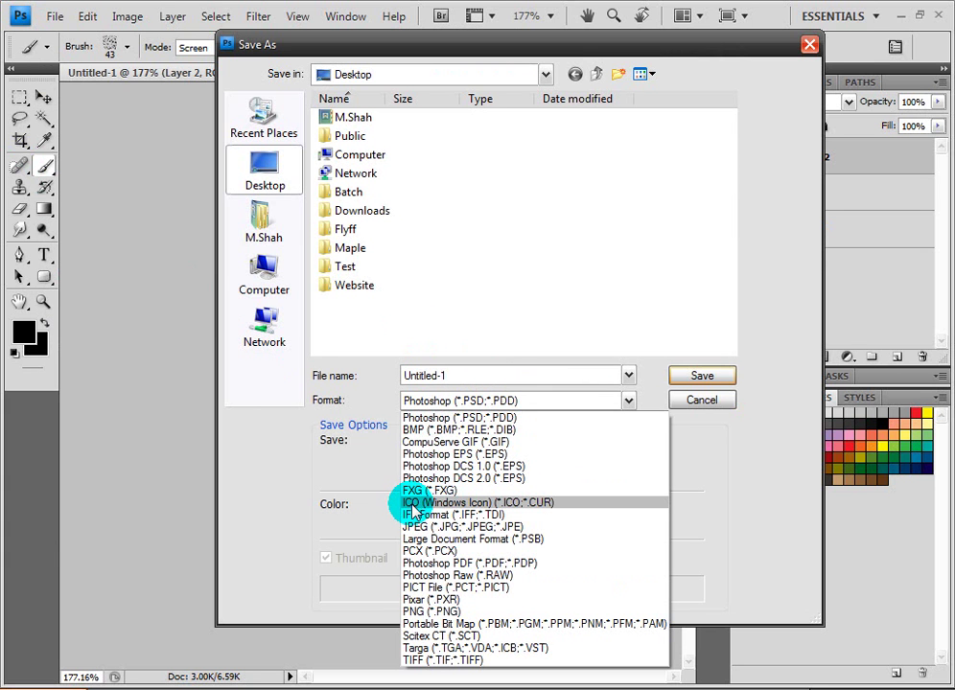
left_click(495, 508)
double_click(488, 375)
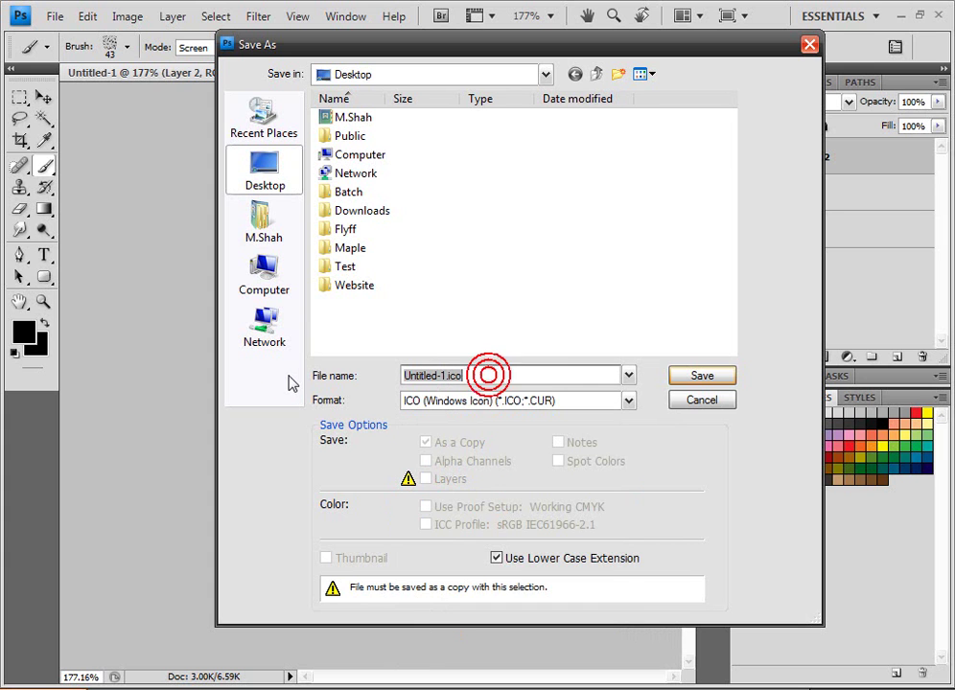
type("Icon123")
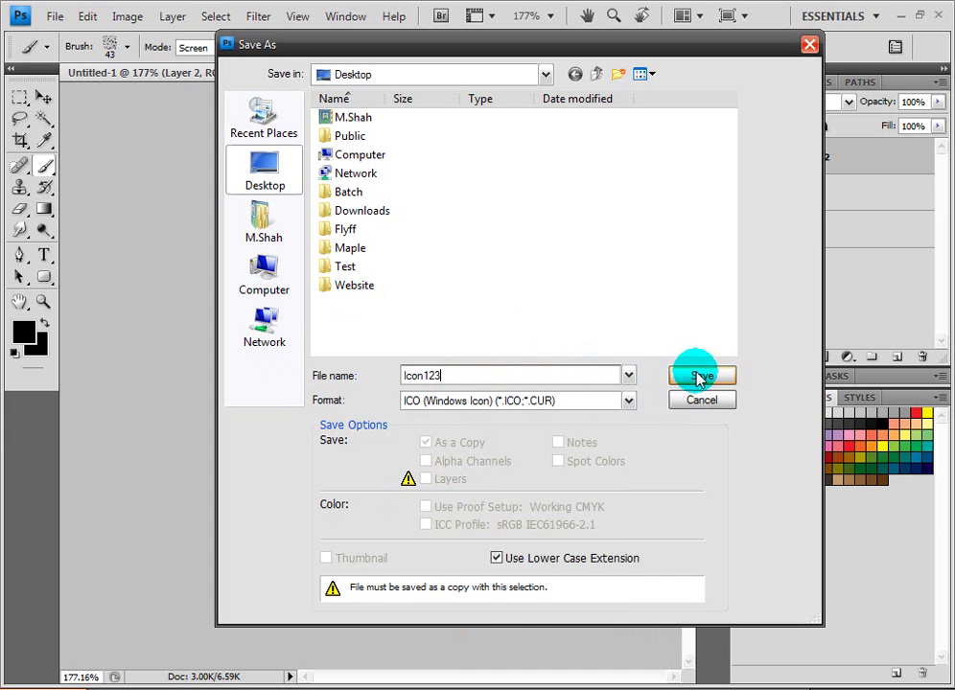
left_click(699, 375)
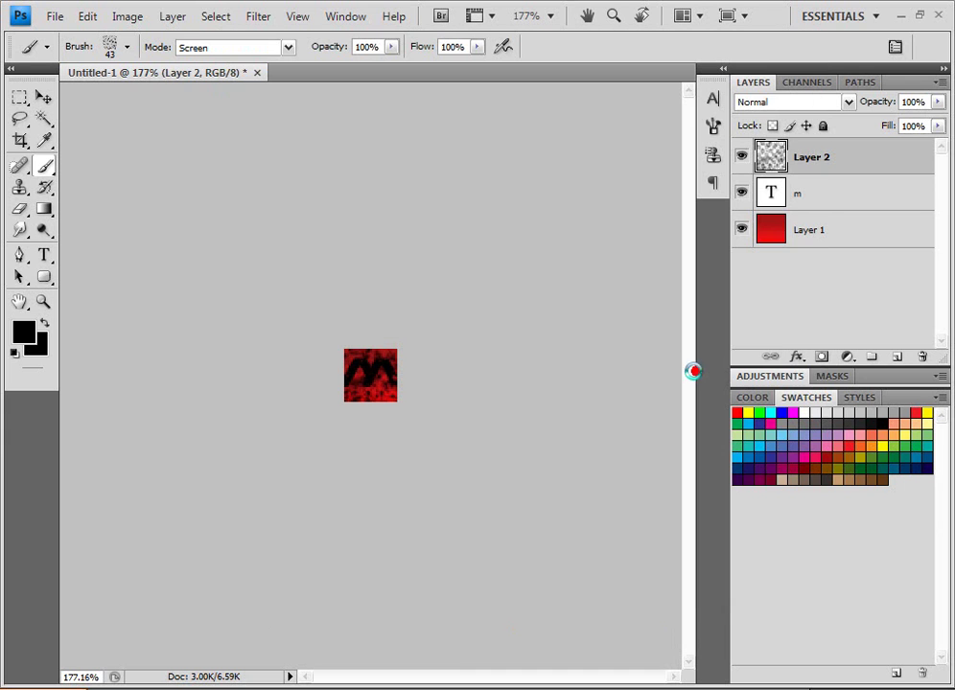
left_click_drag(418, 198, 369, 211)
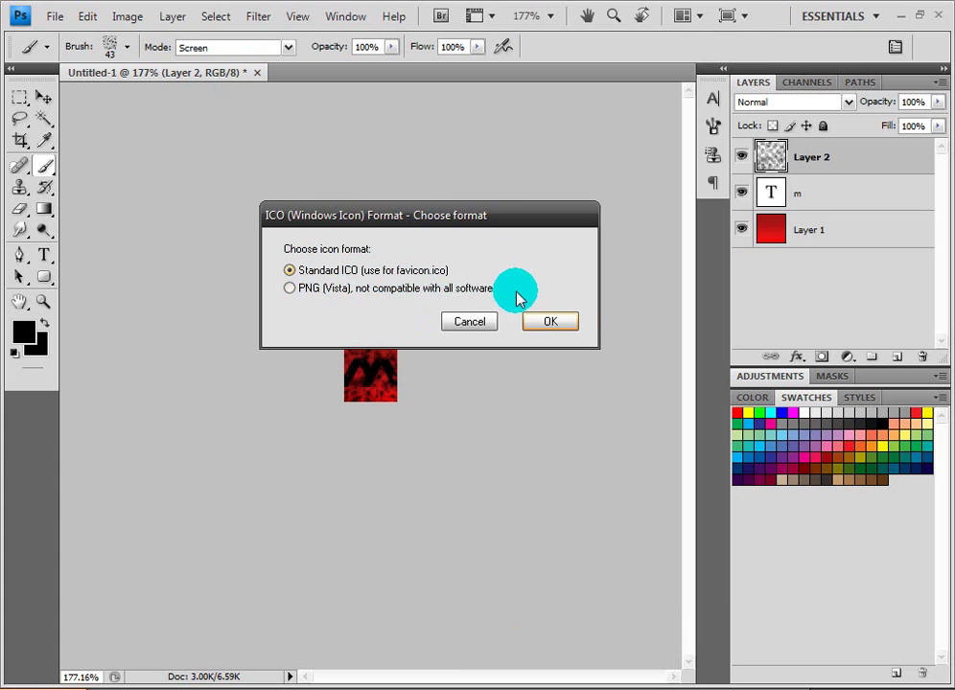
left_click(536, 322)
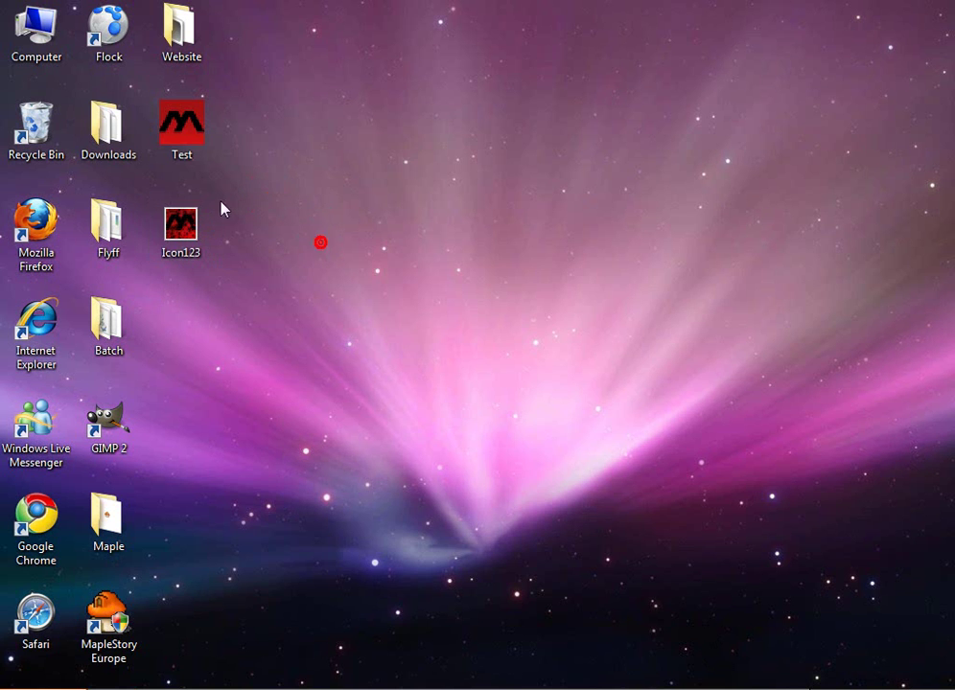
Delete the Test folder, create a New Folder beside Downloads, and open its properties.
left_click_drag(191, 125, 45, 131)
right_click(211, 147)
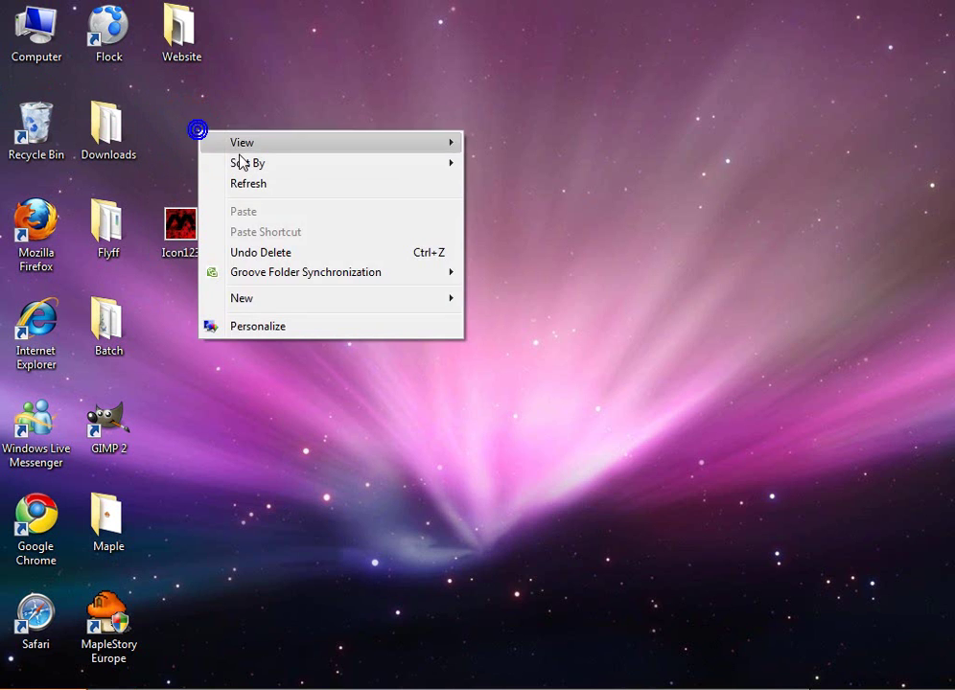
left_click(260, 299)
left_click(482, 302)
left_click(299, 170)
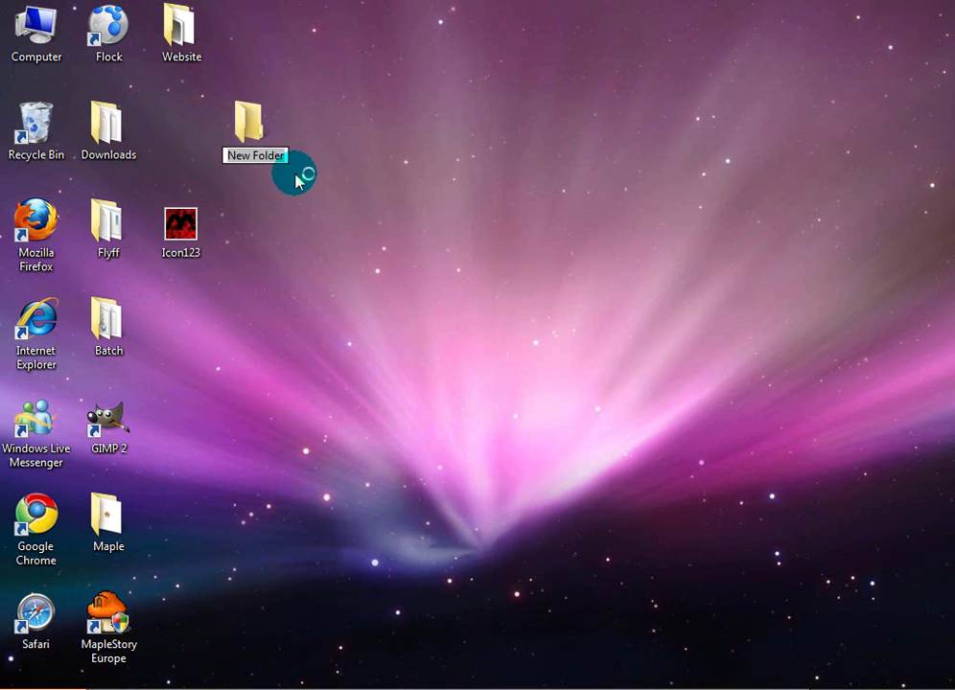
left_click_drag(248, 125, 187, 135)
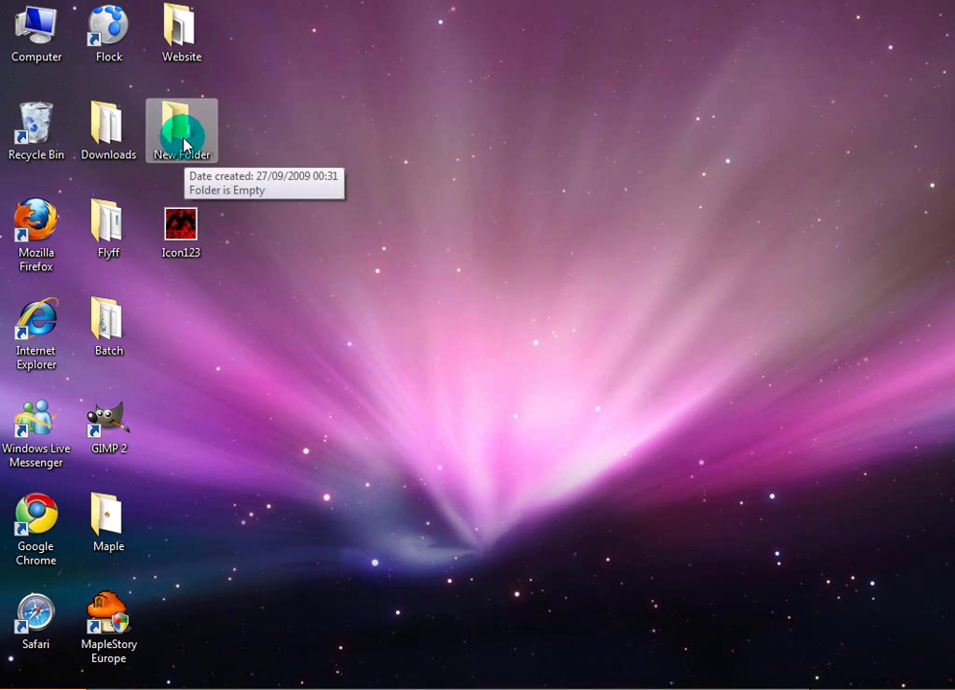
right_click(183, 136)
Set Icon123 from the desktop as New Folder's folder picture in its Customize properties.
left_click(216, 650)
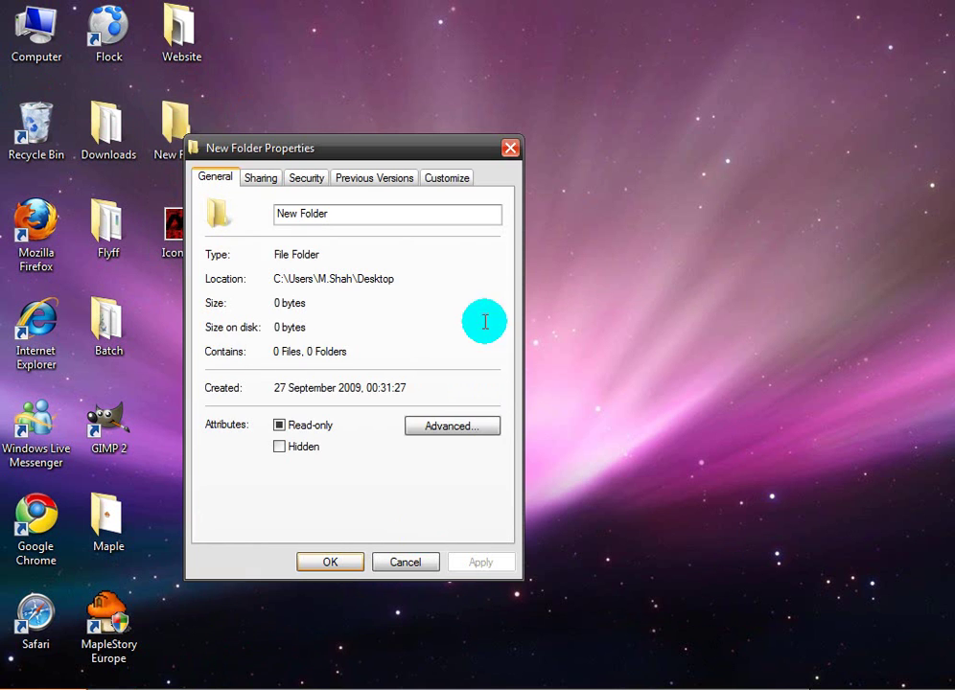
left_click(446, 175)
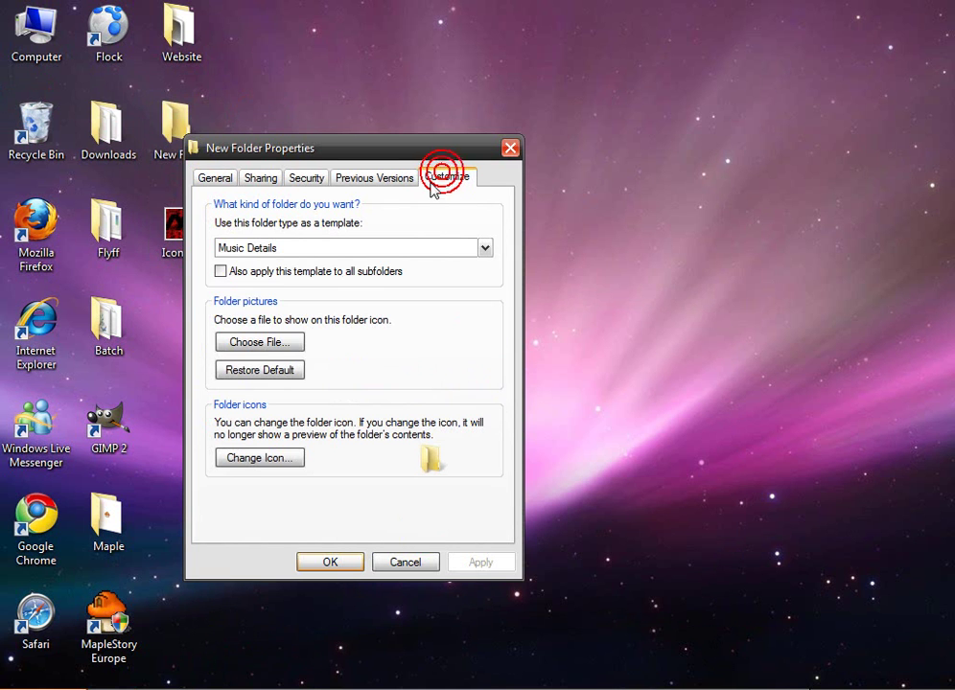
left_click(248, 343)
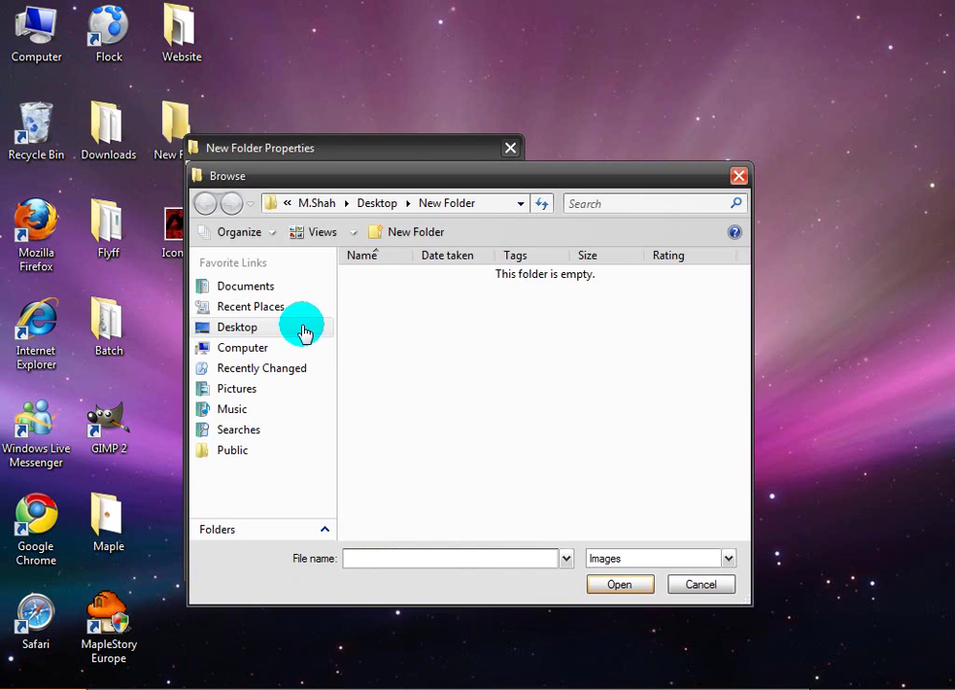
left_click(228, 328)
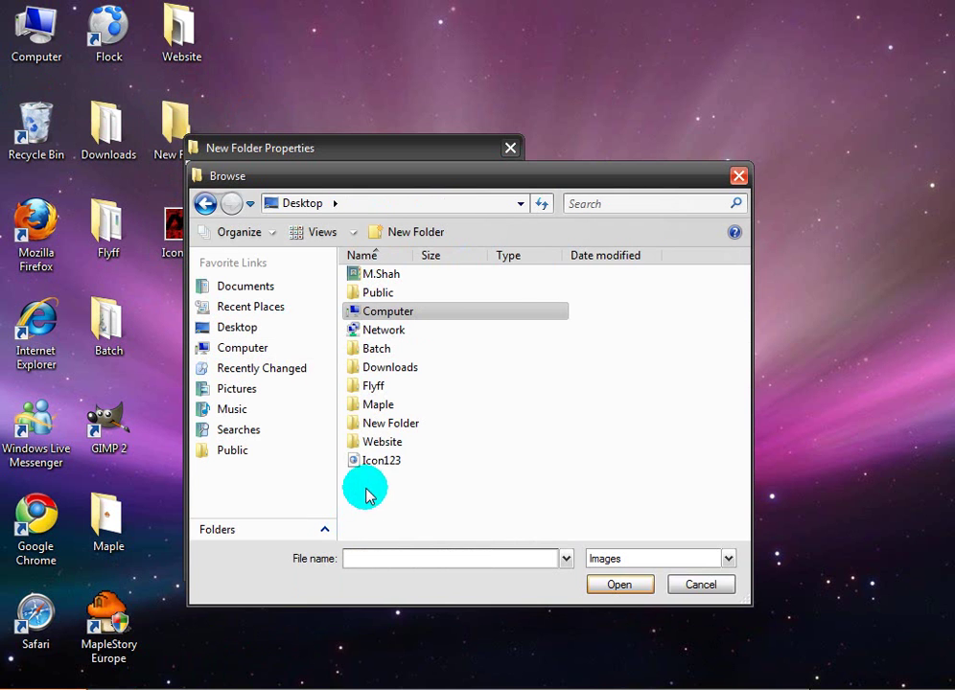
double_click(372, 461)
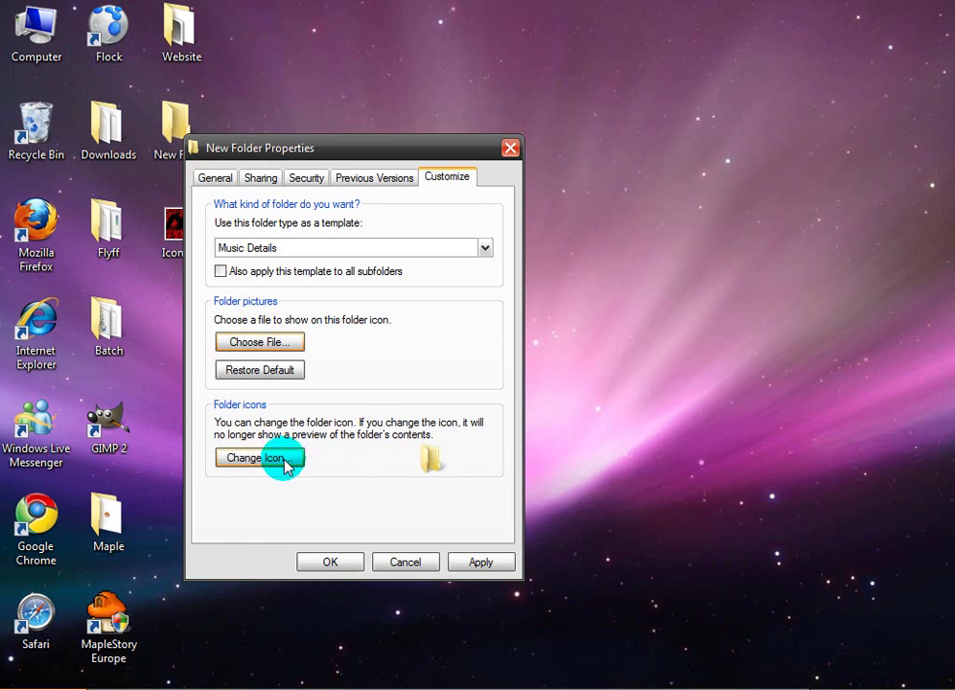
Change New Folder's icon to the red M from desktop Icon123.ico and close Properties.
left_click(281, 459)
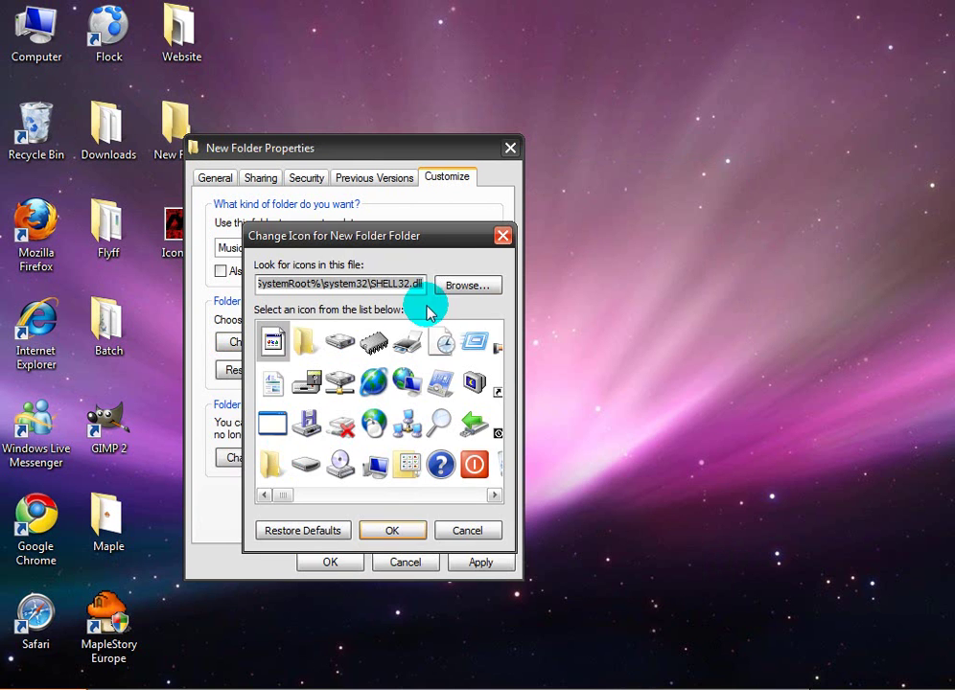
left_click(465, 285)
left_click(264, 408)
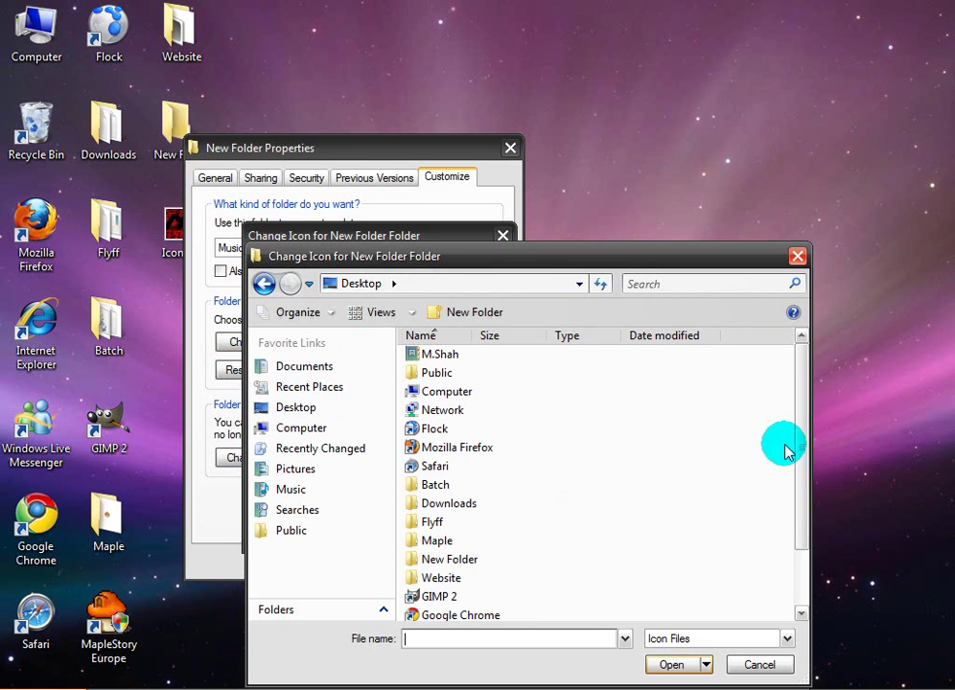
scroll(798, 448, "down", 2)
double_click(437, 558)
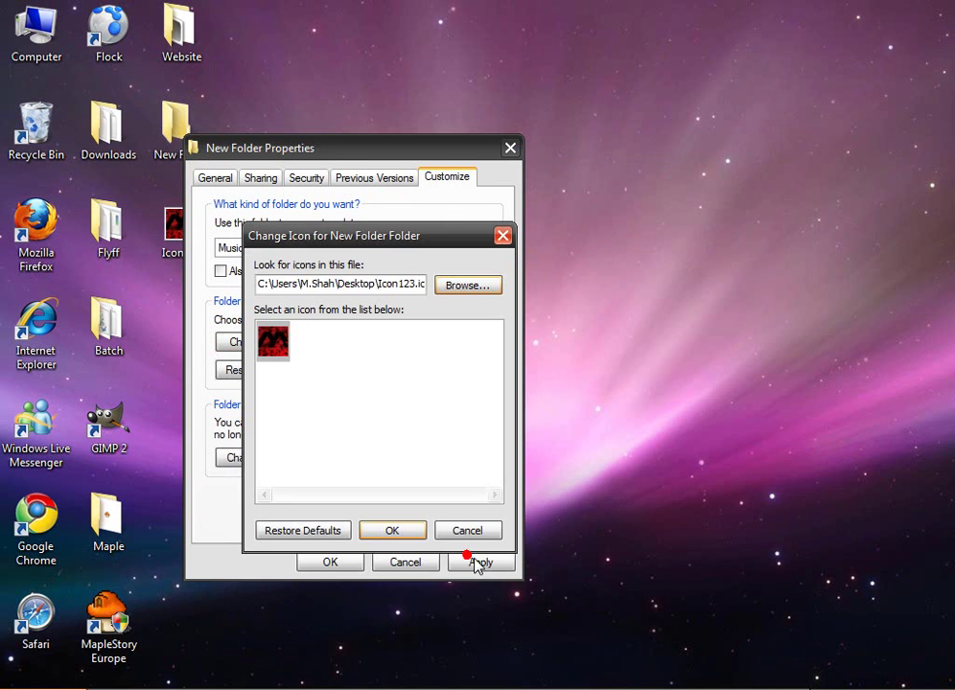
left_click(405, 533)
left_click(410, 563)
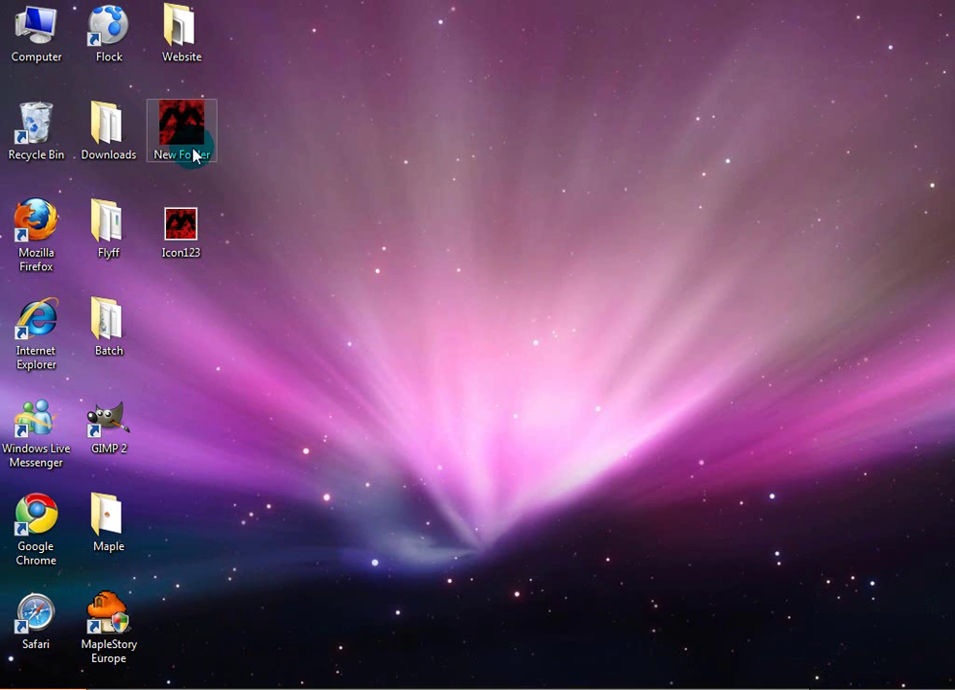
double_click(205, 104)
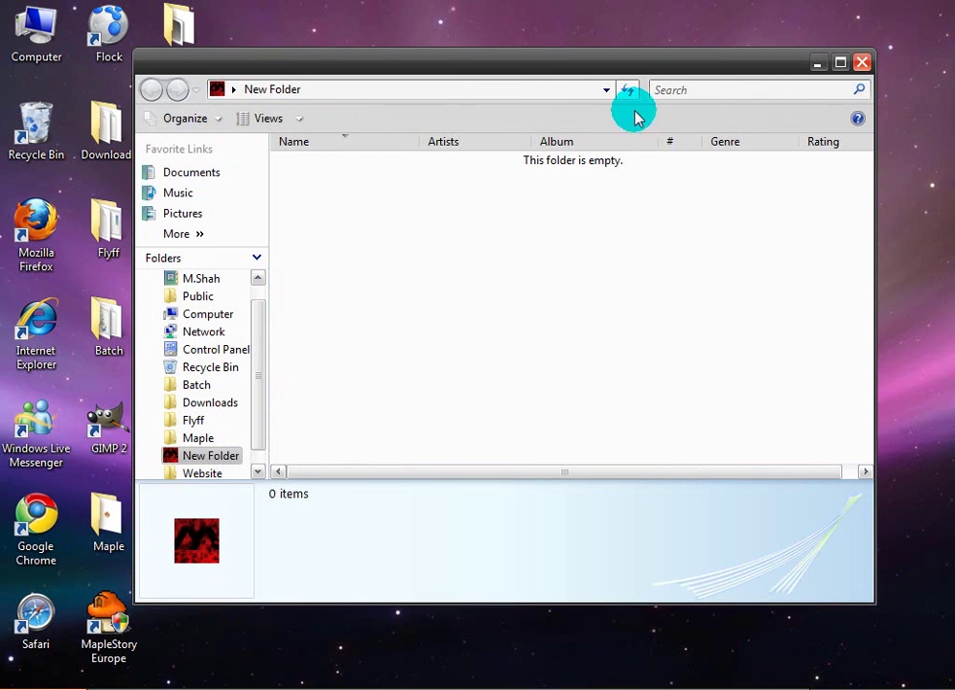
left_click(861, 63)
left_click_drag(254, 96, 117, 330)
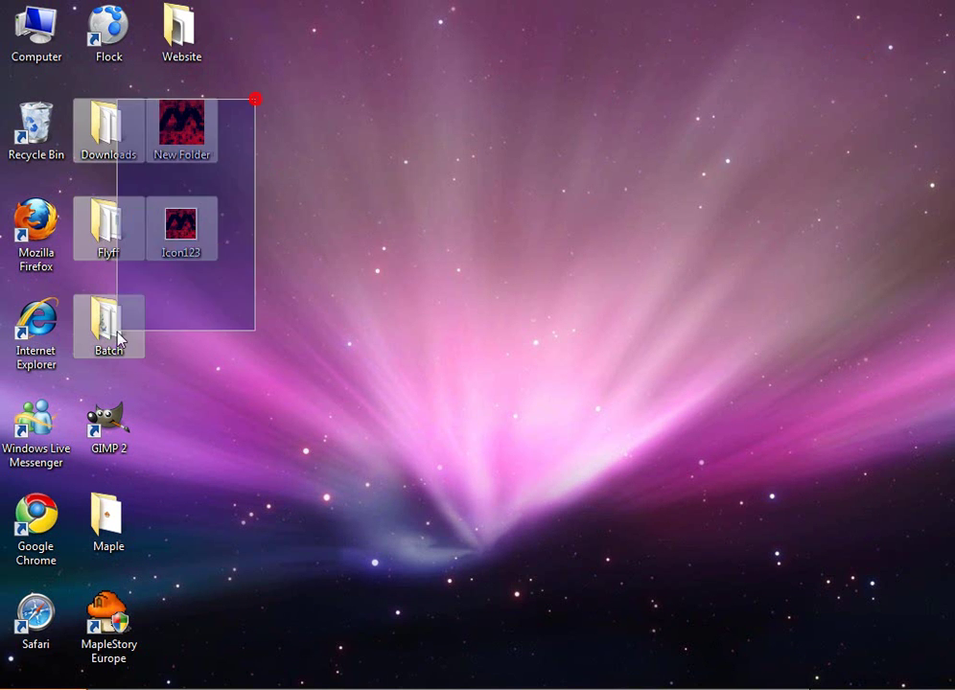
left_click(322, 264)
left_click_drag(297, 279, 192, 96)
left_click(448, 184)
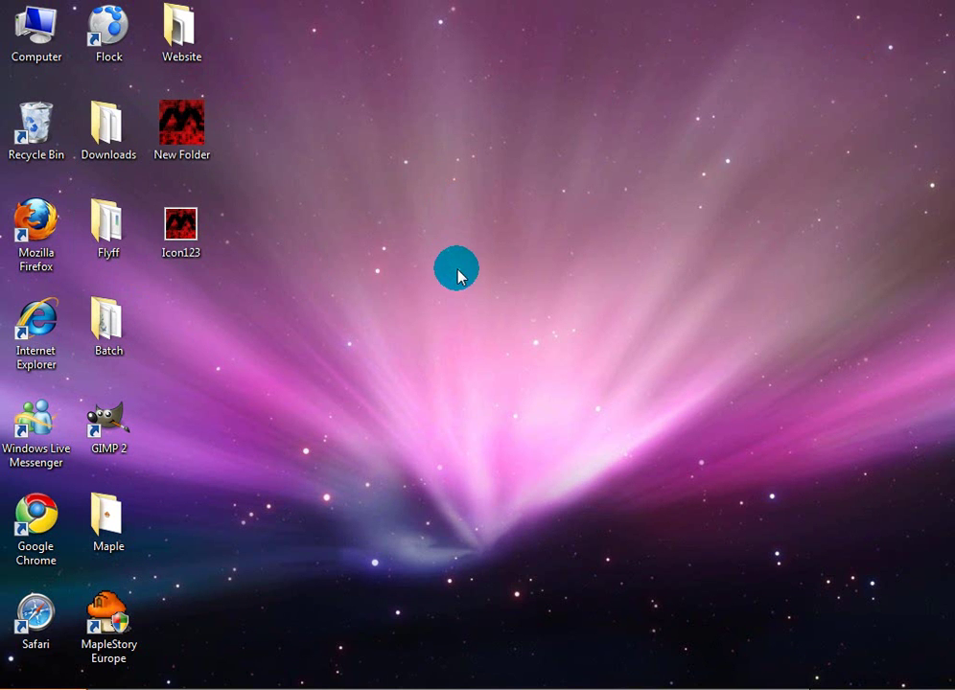